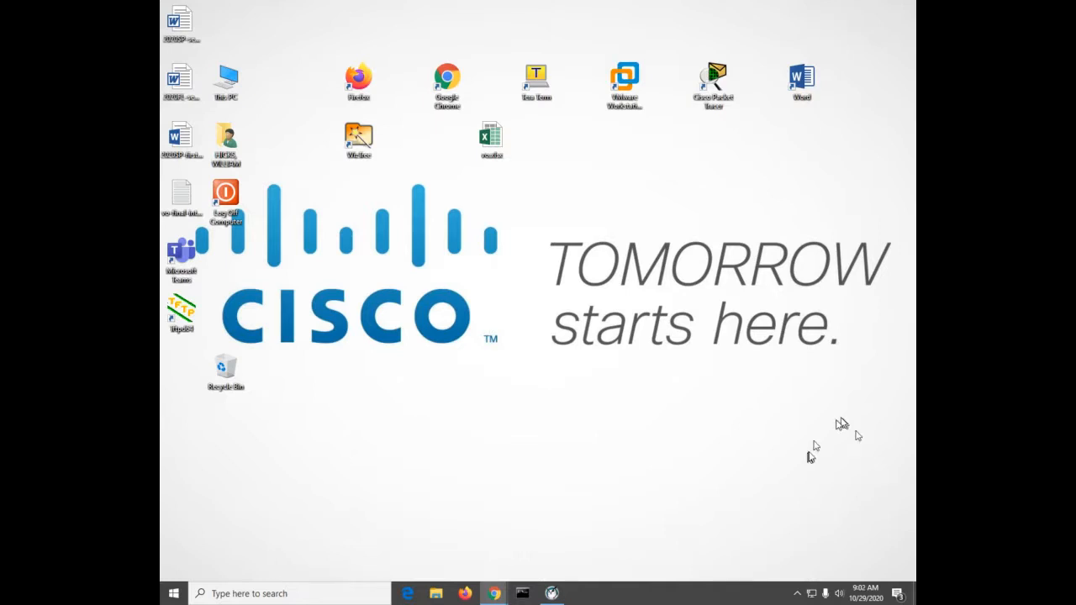
Open Command Prompt and ping cisco.com
{"action": "left_click", "coordinate": [522, 596]}
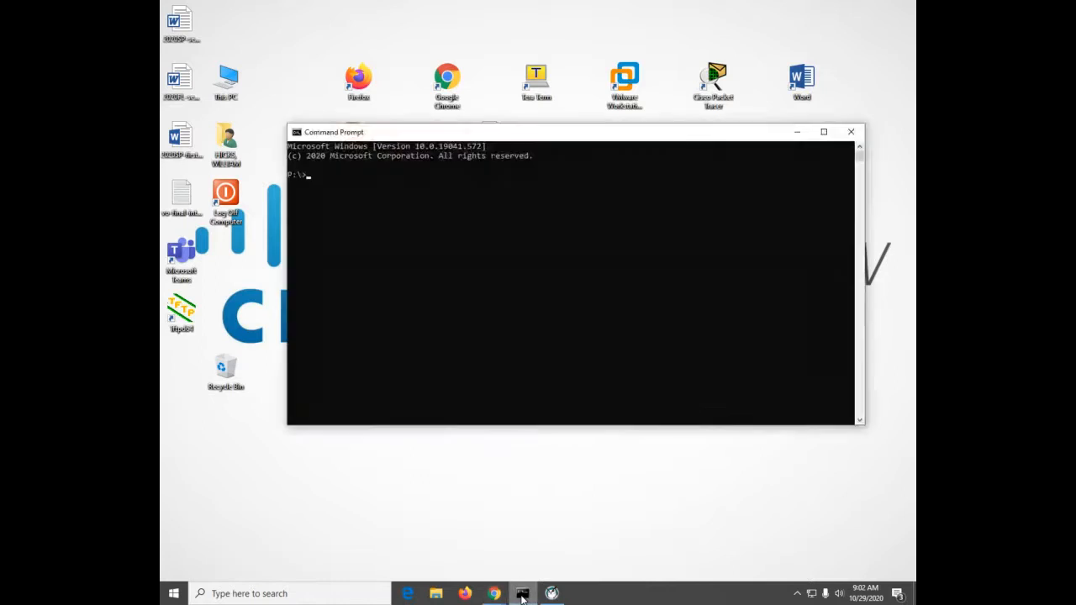
{"action": "left_click", "coordinate": [520, 297]}
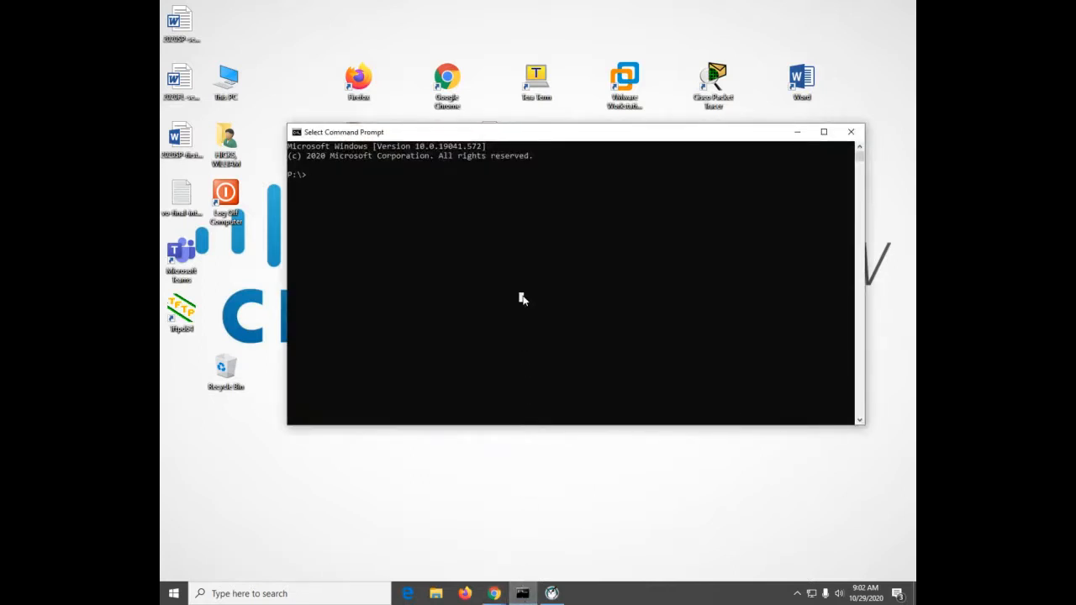
{"action": "type", "text": "ping cisco.com"}
{"action": "key", "text": "Return"}
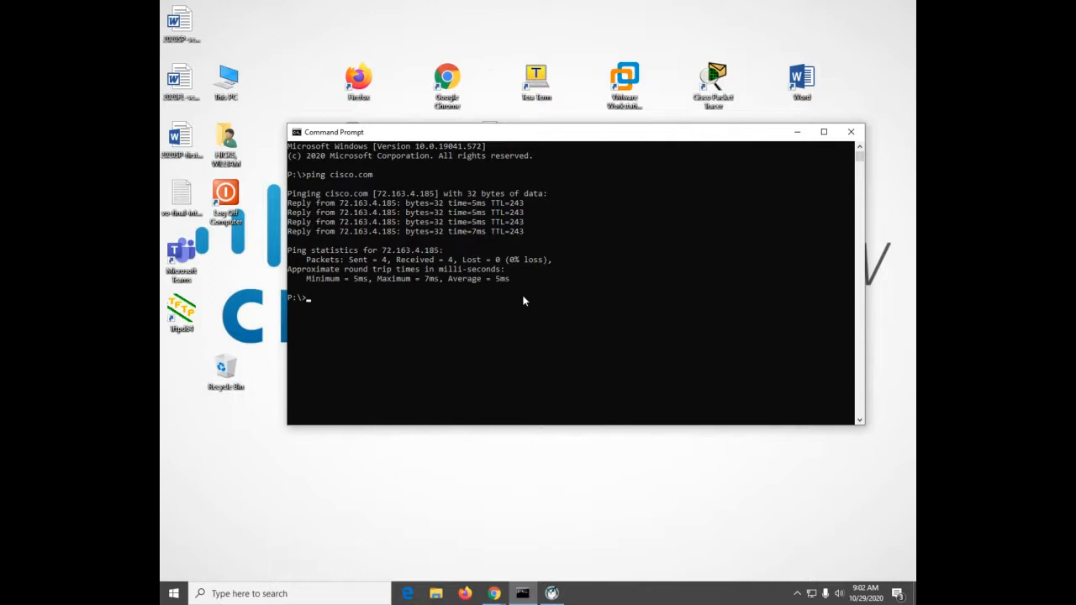
Start nslookup in interactive mode and query the DNS server for cisco.com
{"action": "type", "text": "nsllokup"}
{"action": "key", "text": "BackSpace"}
{"action": "key", "text": "BackSpace"}
{"action": "key", "text": "BackSpace"}
{"action": "key", "text": "BackSpace"}
{"action": "key", "text": "BackSpace"}
{"action": "key", "text": "BackSpace"}
{"action": "type", "text": "lookup"}
{"action": "key", "text": "Return"}
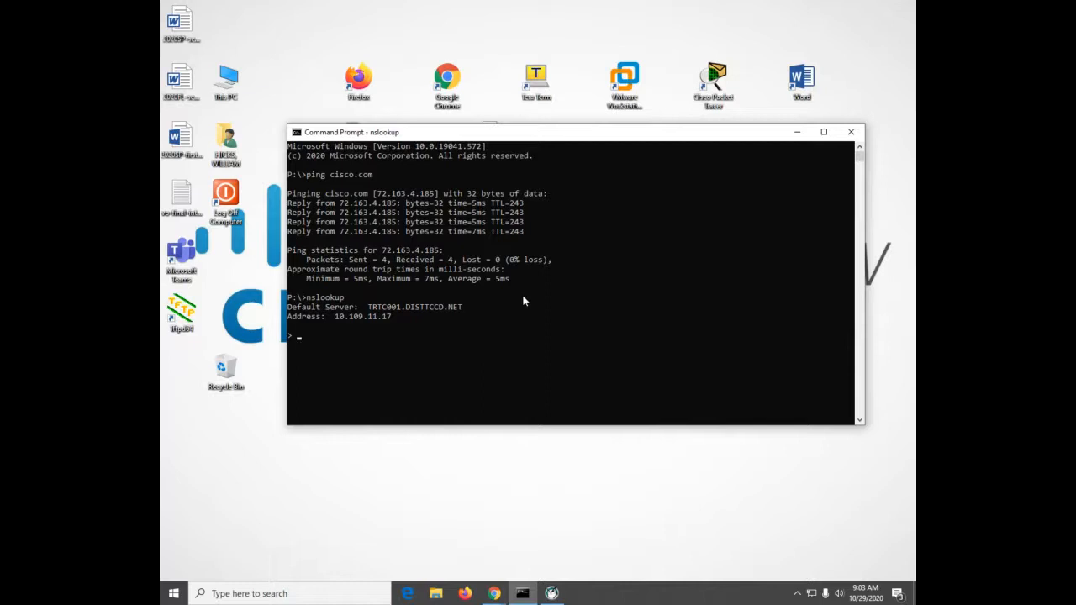
{"action": "type", "text": "cisco.com"}
{"action": "key", "text": "Return"}
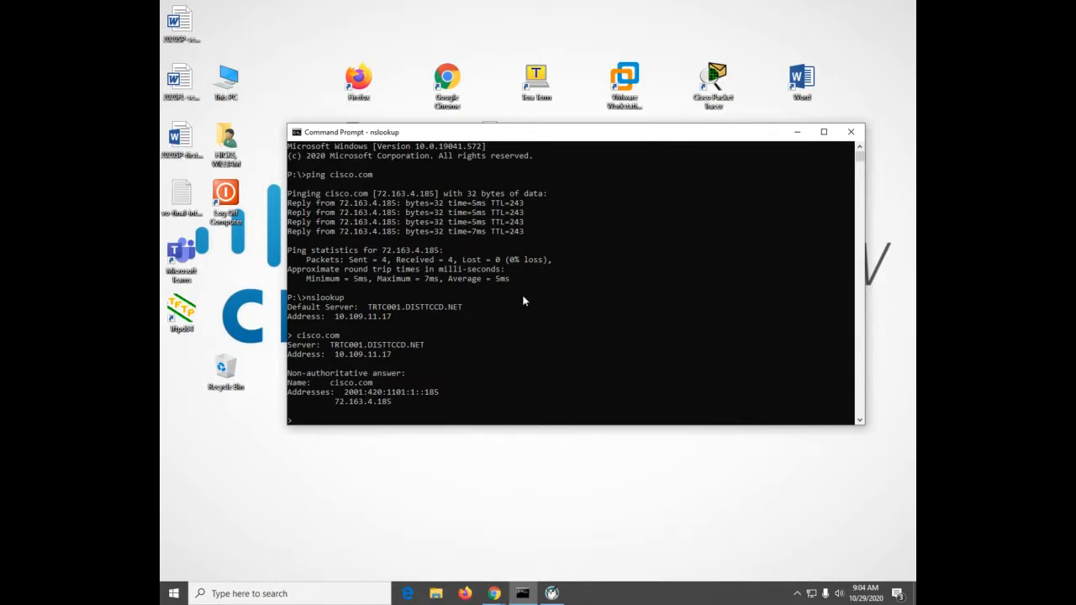
Exit nslookup and display the network adapters' IP configuration with ipconfig
{"action": "key", "text": "ctrl+c"}
{"action": "type", "text": "onfig"}
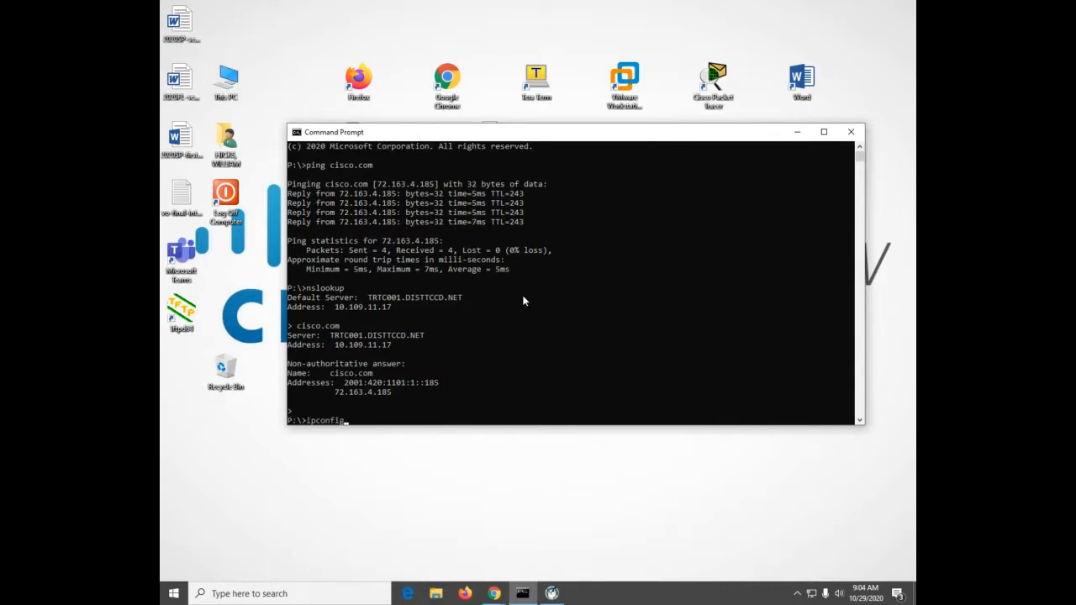
{"action": "key", "text": "Return"}
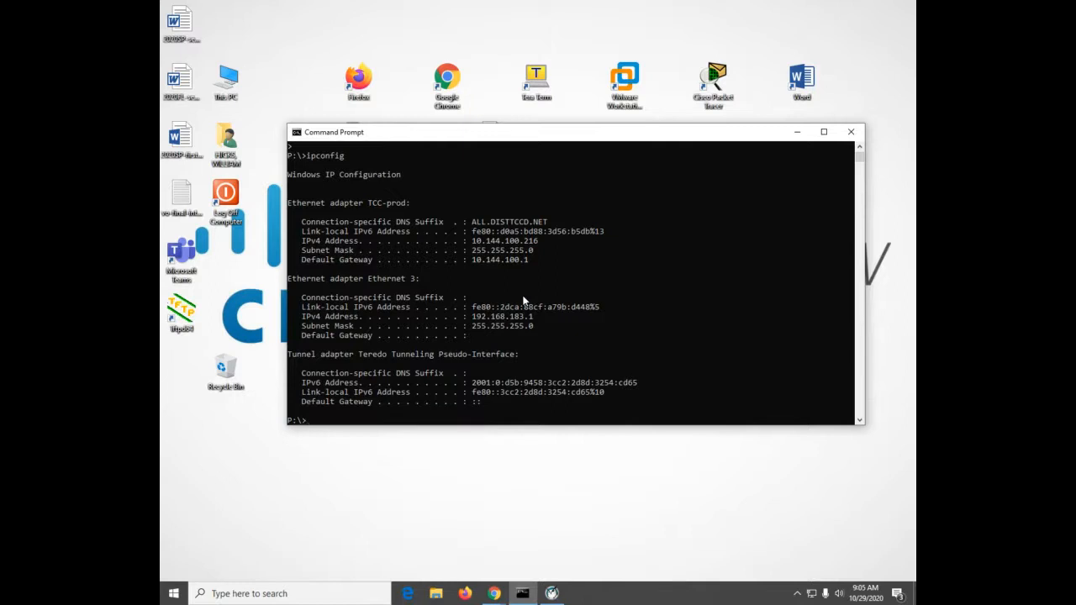
Clear the DNS resolver cache with ipconfig /flushdns
{"action": "type", "text": "ipconfig /flushdns"}
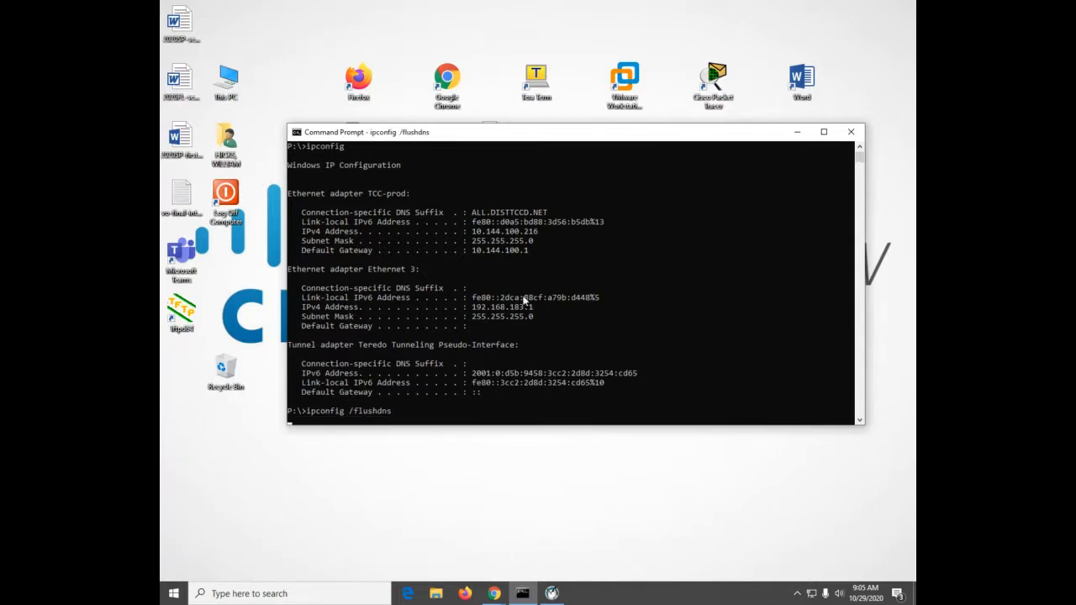
{"action": "key", "text": "Return"}
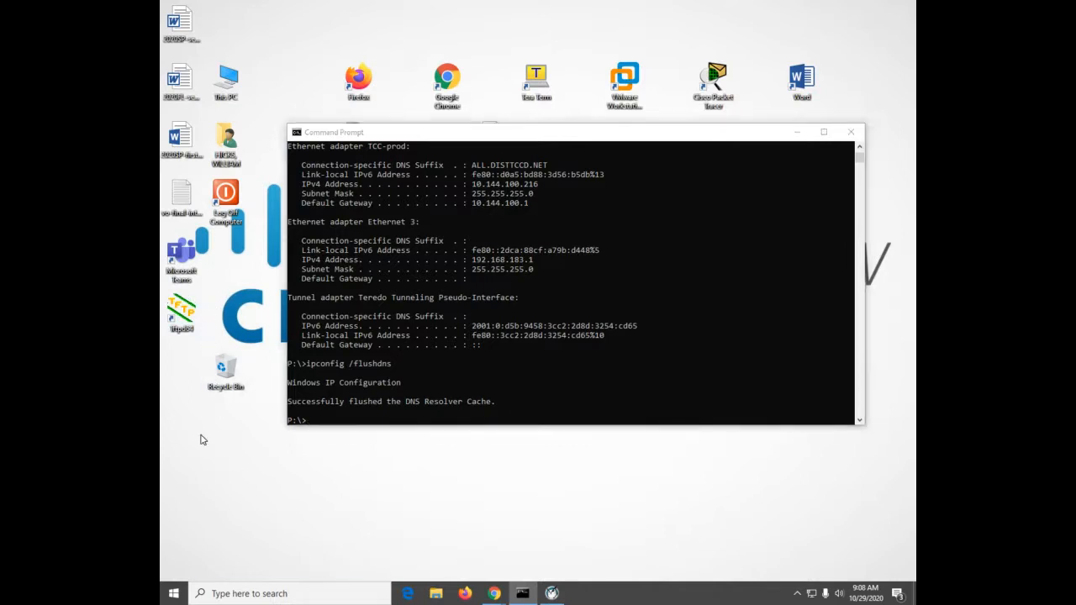
Launch Wireshark and start a live packet capture on the TCC-prod interface
{"action": "key", "text": "super"}
{"action": "type", "text": "wire"}
{"action": "key", "text": "Return"}
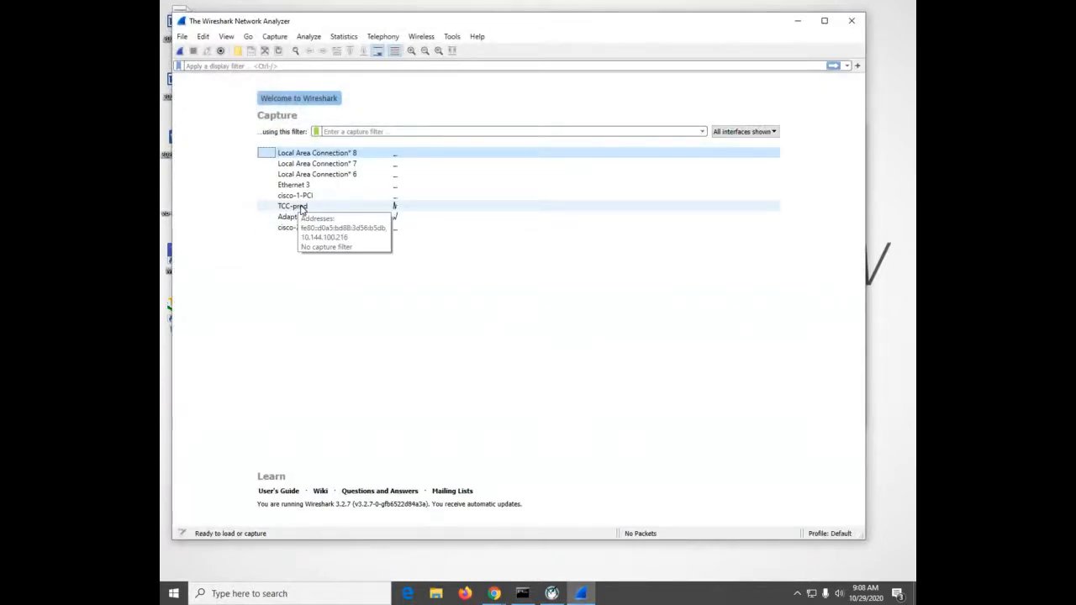
{"action": "double_click", "coordinate": [300, 207]}
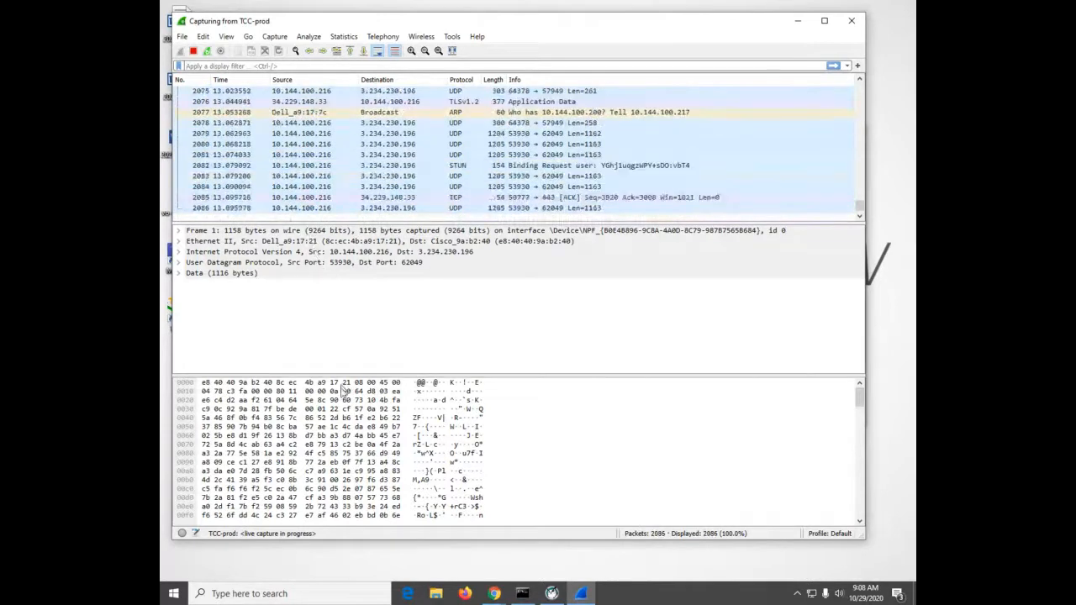
{"action": "left_click", "coordinate": [461, 513]}
{"action": "left_click", "coordinate": [522, 594]}
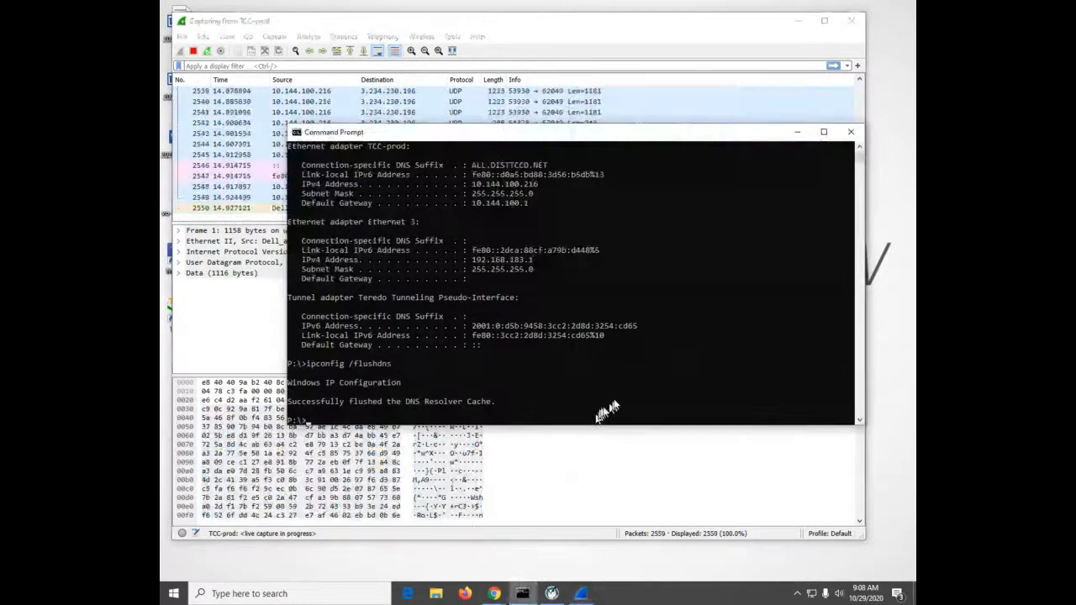
{"action": "left_click", "coordinate": [634, 374]}
{"action": "type", "text": "nslookup"}
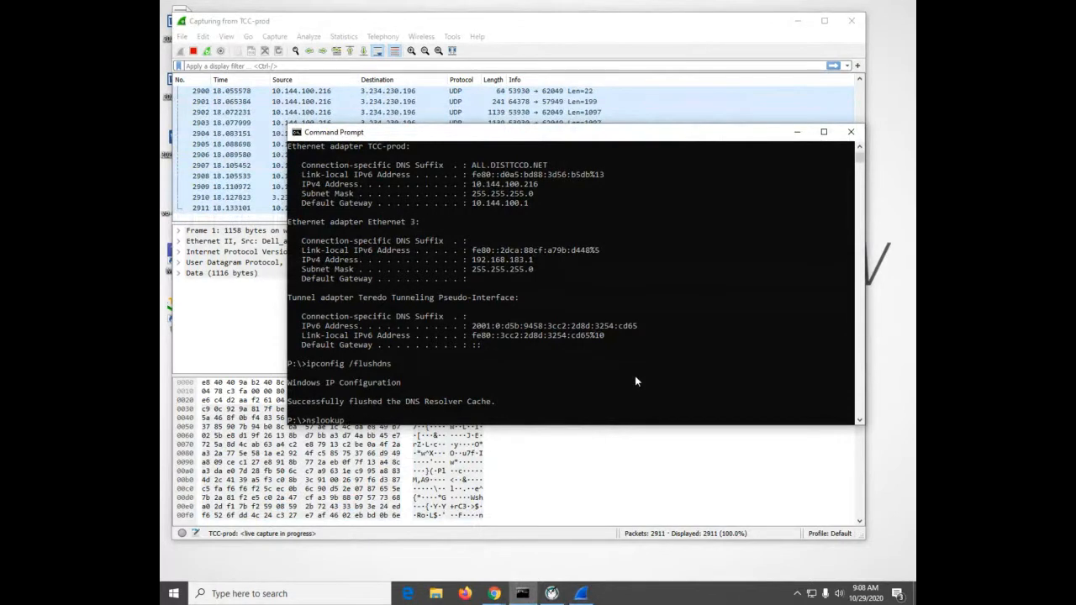
{"action": "key", "text": "Return"}
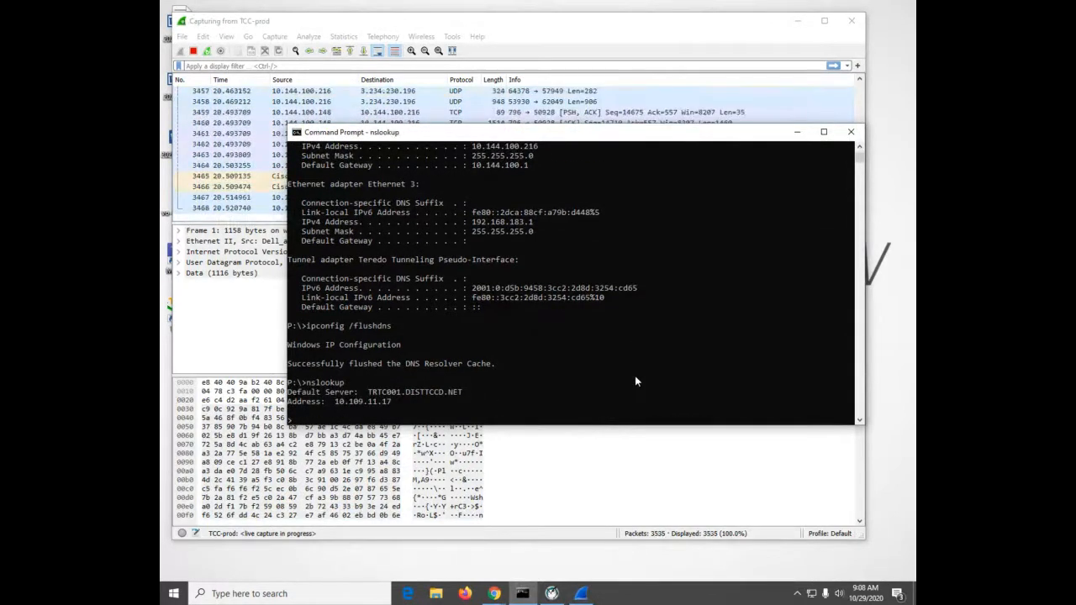
{"action": "type", "text": "www"}
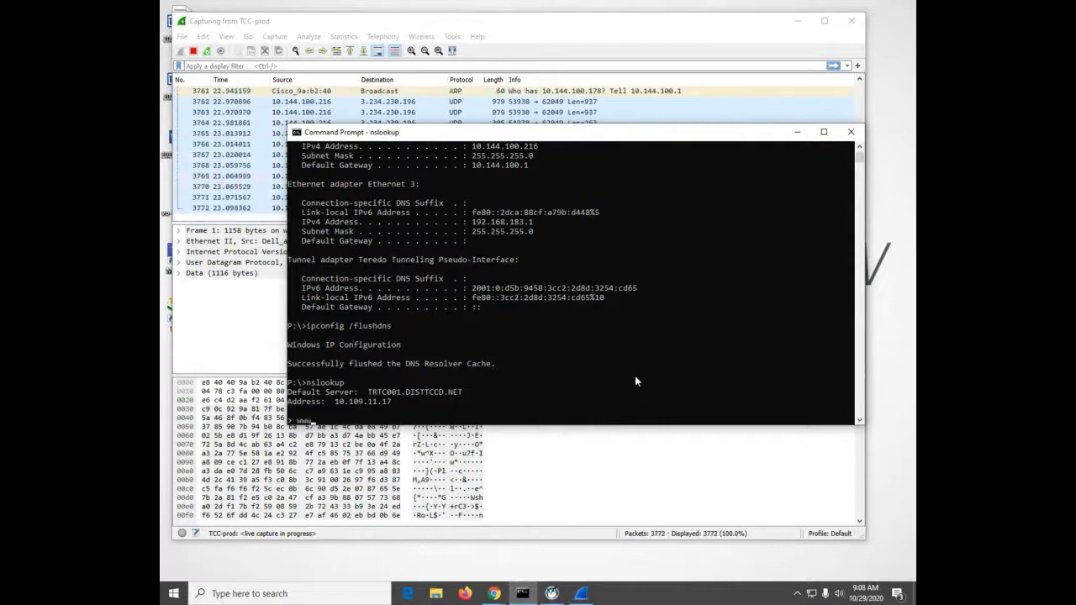
{"action": "type", "text": ".cisco.com"}
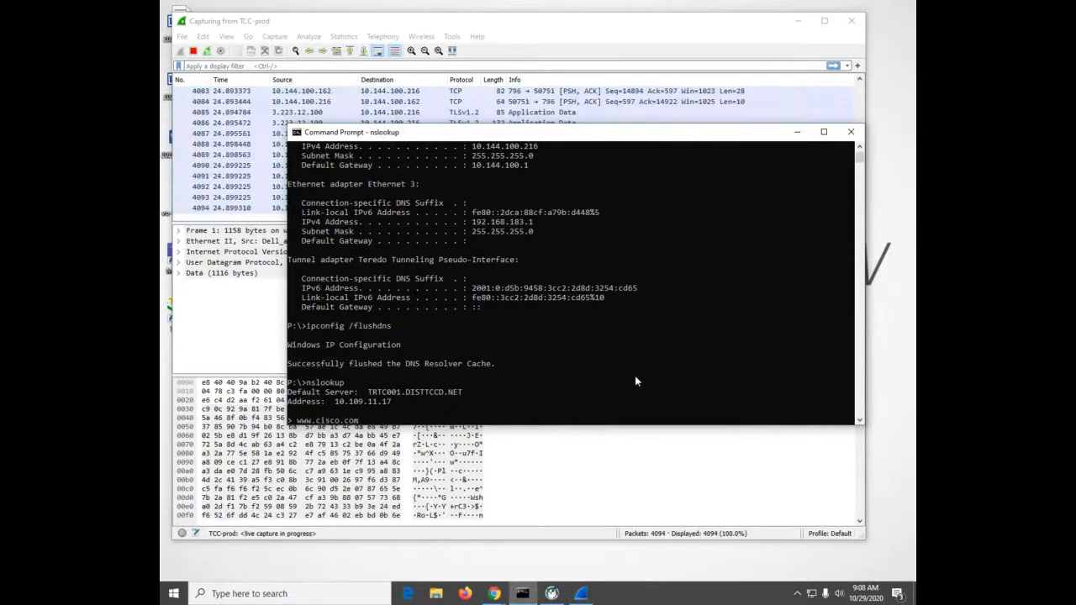
{"action": "key", "text": "Return"}
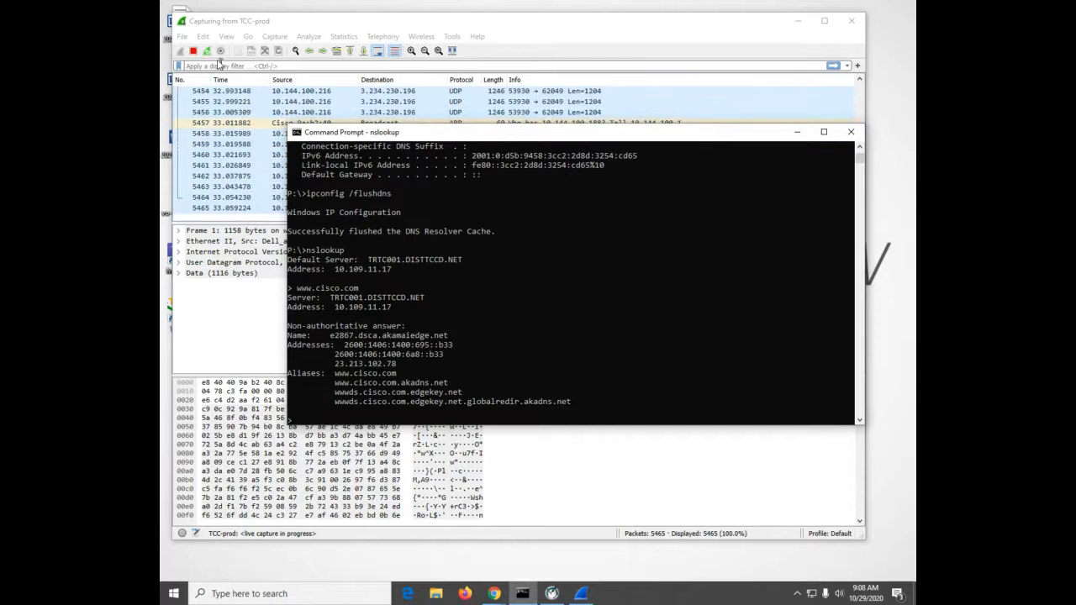
Return to Wireshark, stop the TCC-prod capture and make the display filter ready for entry
{"action": "left_click", "coordinate": [192, 50]}
{"action": "left_click", "coordinate": [217, 65]}
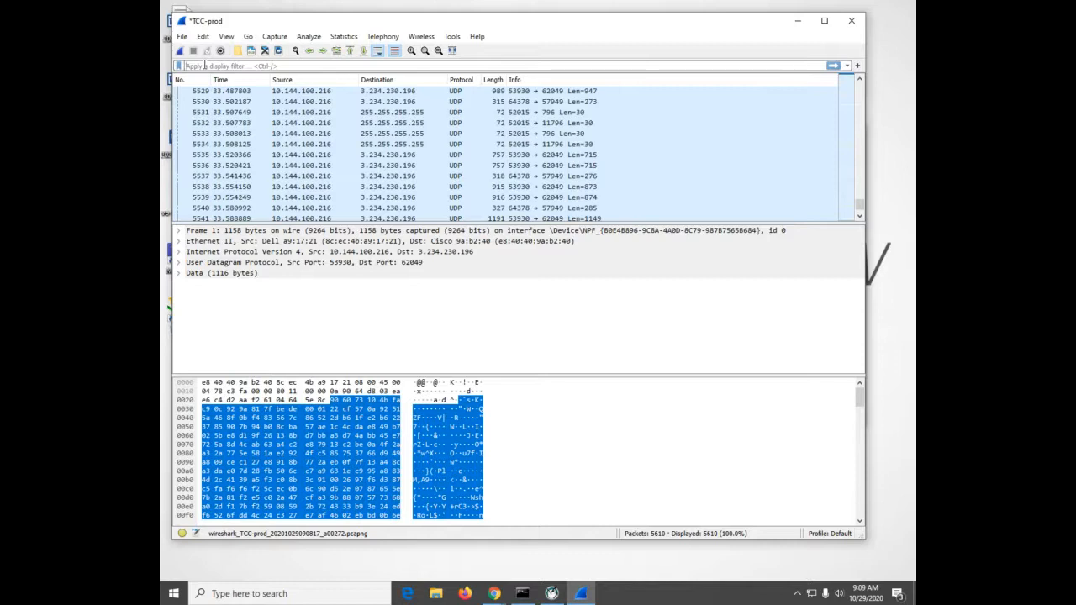
{"action": "left_click", "coordinate": [204, 66]}
{"action": "type", "text": "dns"}
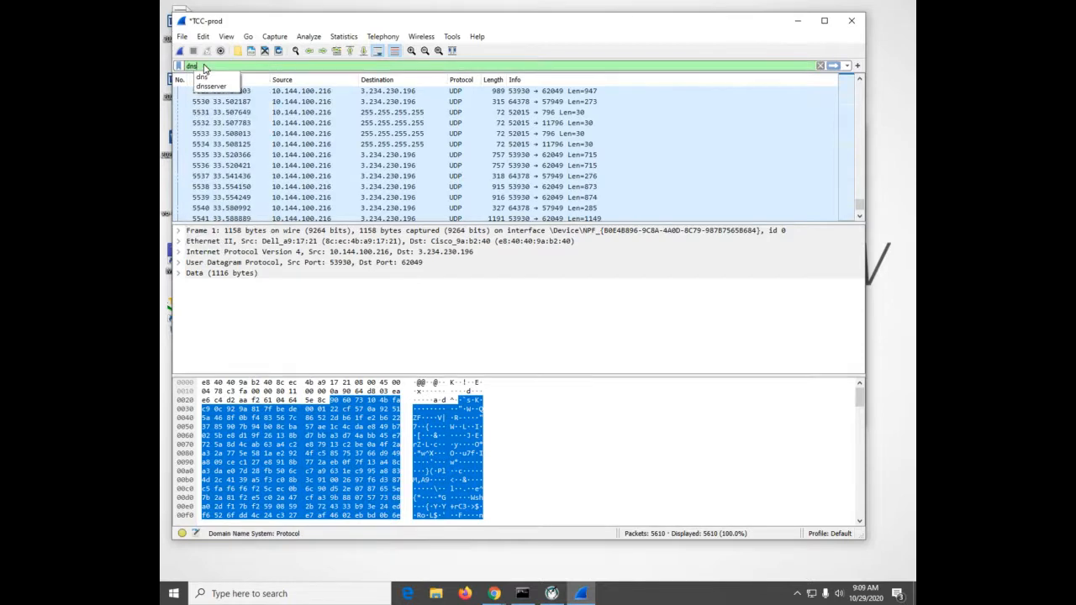
{"action": "type", "text": ".port==57"}
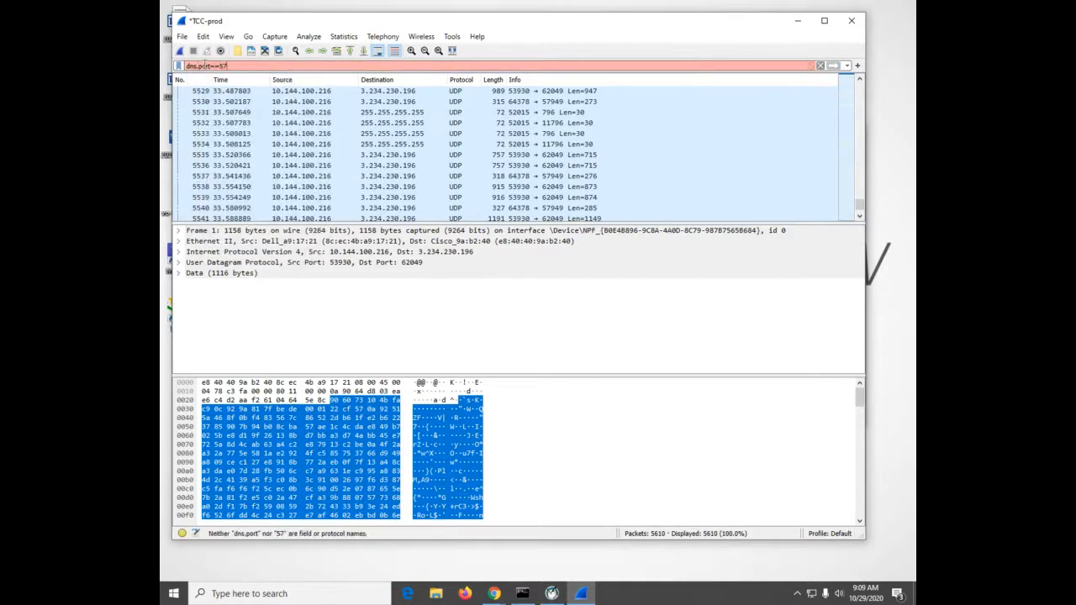
{"action": "key", "text": "BackSpace"}
{"action": "key", "text": "BackSpace"}
{"action": "key", "text": "BackSpace"}
{"action": "key", "text": "BackSpace"}
{"action": "key", "text": "BackSpace"}
{"action": "key", "text": "BackSpace"}
{"action": "key", "text": "BackSpace"}
{"action": "key", "text": "BackSpace"}
{"action": "key", "text": "BackSpace"}
{"action": "key", "text": "BackSpace"}
{"action": "key", "text": "BackSpace"}
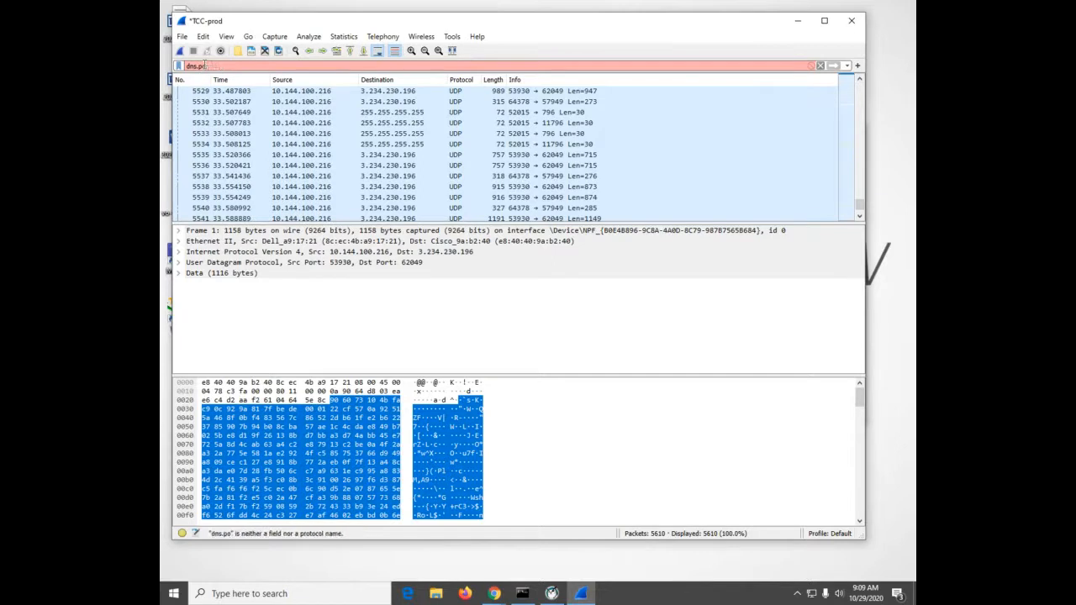
{"action": "key", "text": "BackSpace"}
Enter upd.port==53 as the display filter expression
{"action": "type", "text": "upd.port==53"}
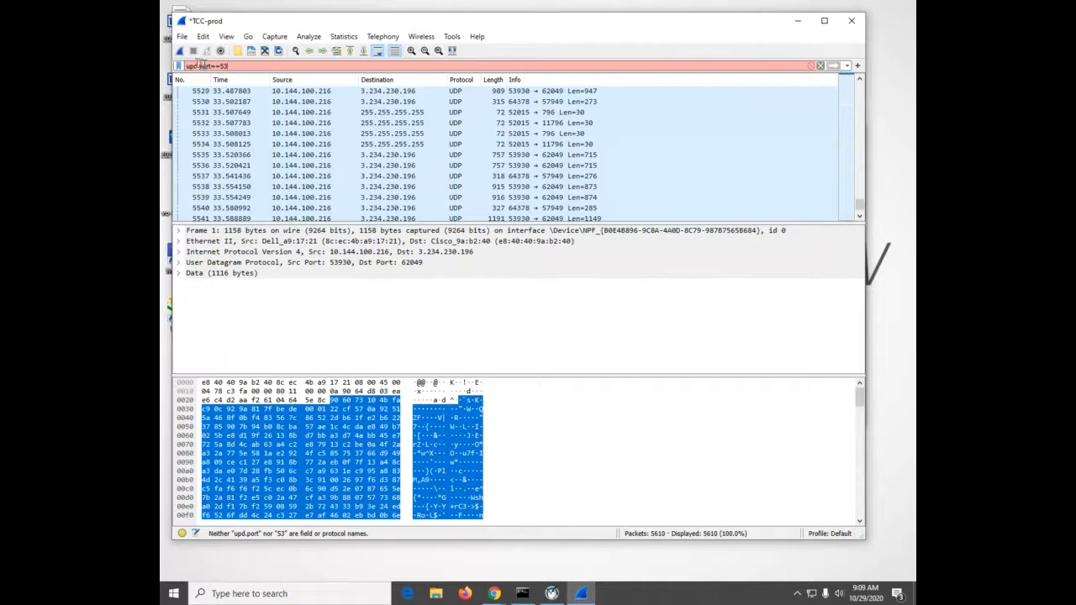
Examine the protocols, source and destination addresses of the packets near the end of the capture
{"action": "scroll", "coordinate": [454, 154], "scroll_direction": "down", "scroll_amount": 1}
{"action": "scroll", "coordinate": [455, 153], "scroll_direction": "down", "scroll_amount": 20}
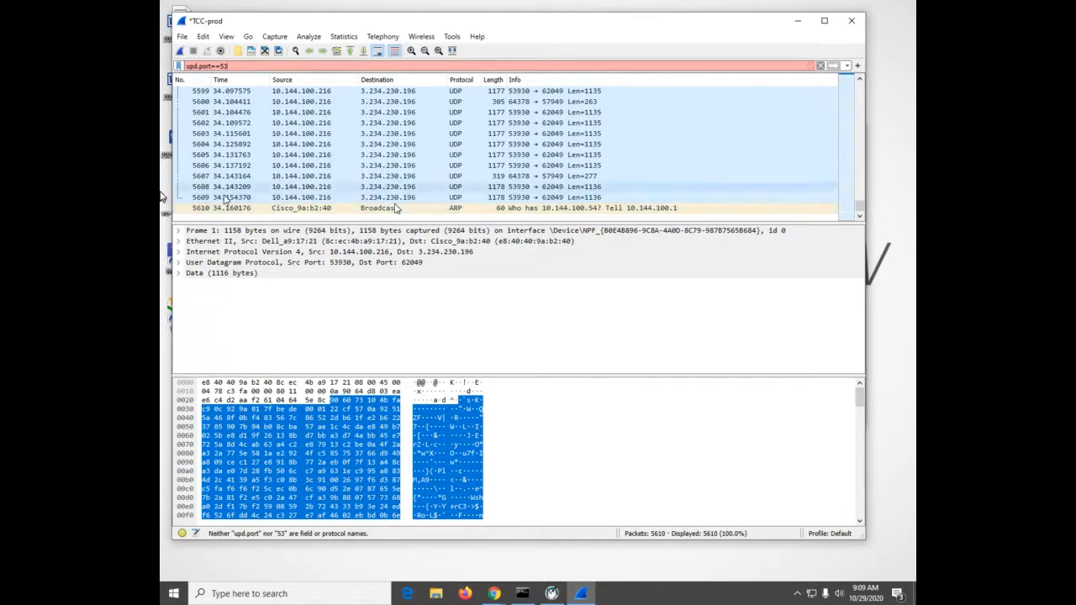
{"action": "scroll", "coordinate": [505, 163], "scroll_direction": "up", "scroll_amount": 2}
{"action": "scroll", "coordinate": [506, 162], "scroll_direction": "down", "scroll_amount": 2}
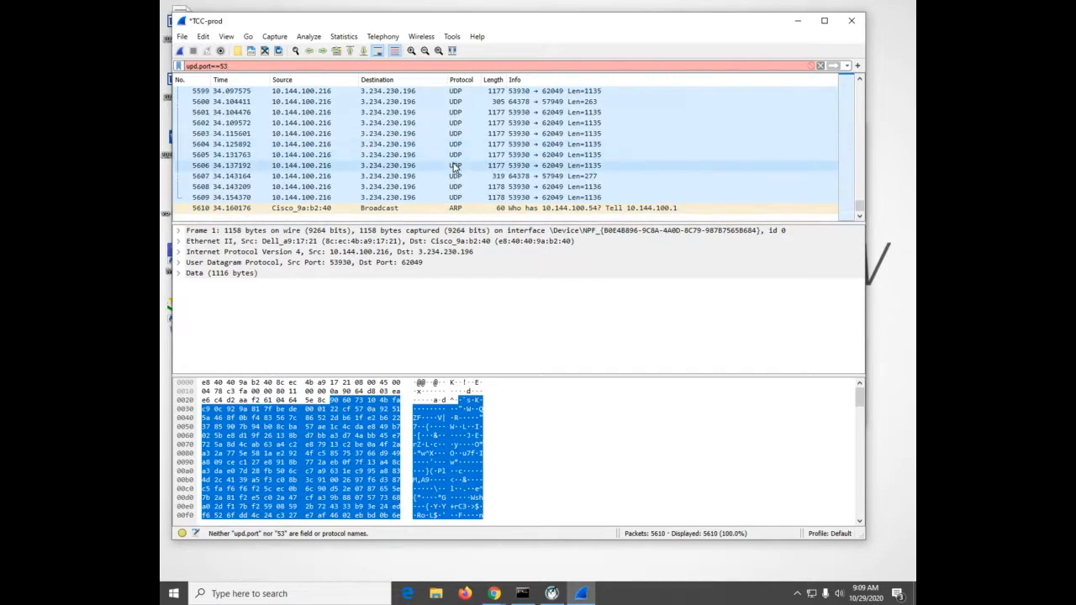
{"action": "scroll", "coordinate": [454, 168], "scroll_direction": "up", "scroll_amount": 2}
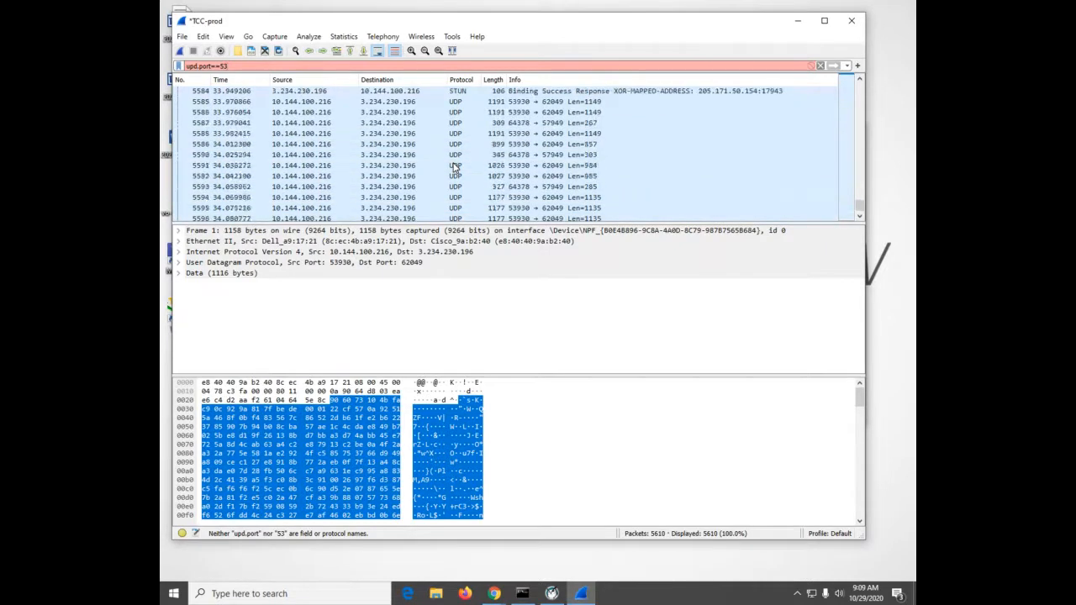
{"action": "scroll", "coordinate": [454, 168], "scroll_direction": "down", "scroll_amount": 2}
{"action": "scroll", "coordinate": [454, 168], "scroll_direction": "up", "scroll_amount": 3}
{"action": "scroll", "coordinate": [454, 167], "scroll_direction": "down", "scroll_amount": 3}
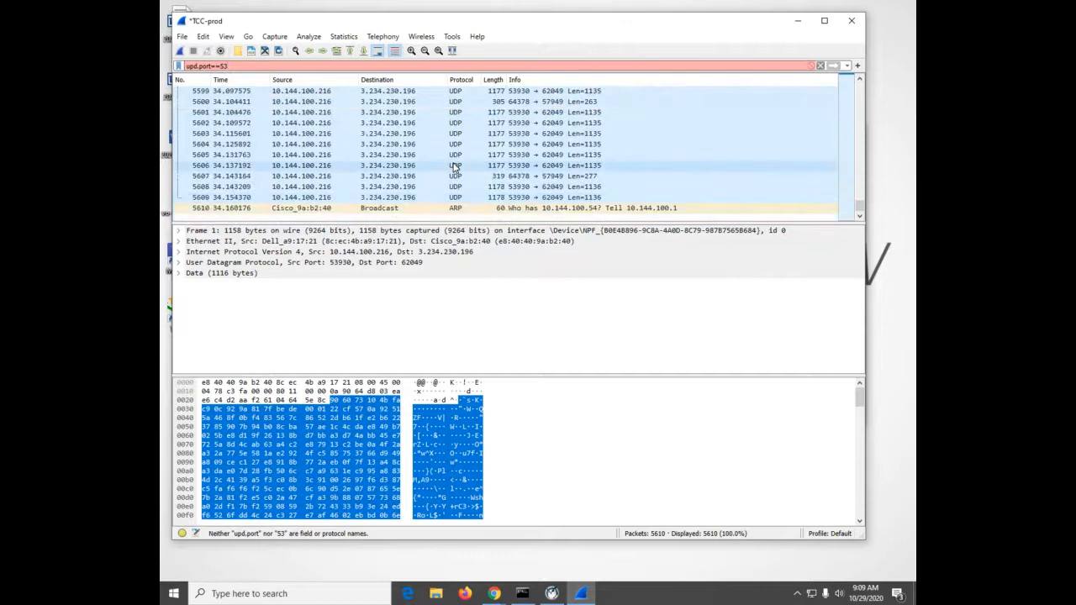
{"action": "scroll", "coordinate": [454, 168], "scroll_direction": "up", "scroll_amount": 3}
{"action": "scroll", "coordinate": [454, 167], "scroll_direction": "down", "scroll_amount": 3}
{"action": "middle_click", "coordinate": [453, 167]}
{"action": "middle_click", "coordinate": [454, 168]}
{"action": "scroll", "coordinate": [454, 167], "scroll_direction": "up", "scroll_amount": 8}
{"action": "scroll", "coordinate": [454, 167], "scroll_direction": "up", "scroll_amount": 3}
{"action": "left_click", "coordinate": [454, 168]}
{"action": "scroll", "coordinate": [453, 168], "scroll_direction": "down", "scroll_amount": 3}
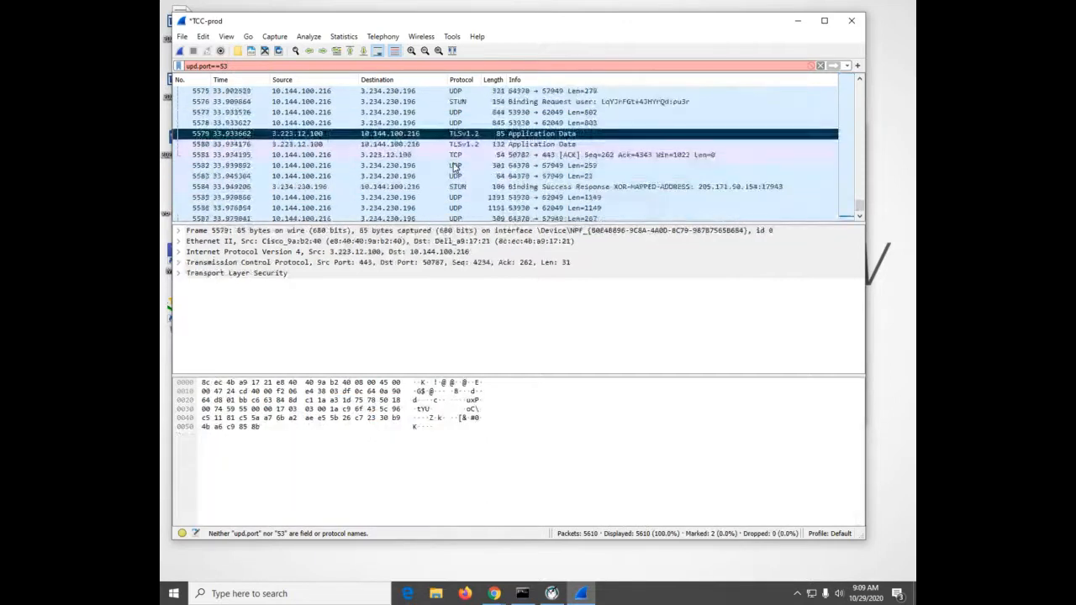
{"action": "scroll", "coordinate": [454, 167], "scroll_direction": "up", "scroll_amount": 7}
{"action": "middle_click", "coordinate": [454, 167]}
{"action": "scroll", "coordinate": [456, 166], "scroll_direction": "up", "scroll_amount": 5}
{"action": "middle_click", "coordinate": [458, 164]}
{"action": "scroll", "coordinate": [460, 160], "scroll_direction": "up", "scroll_amount": 8}
{"action": "middle_click", "coordinate": [463, 158]}
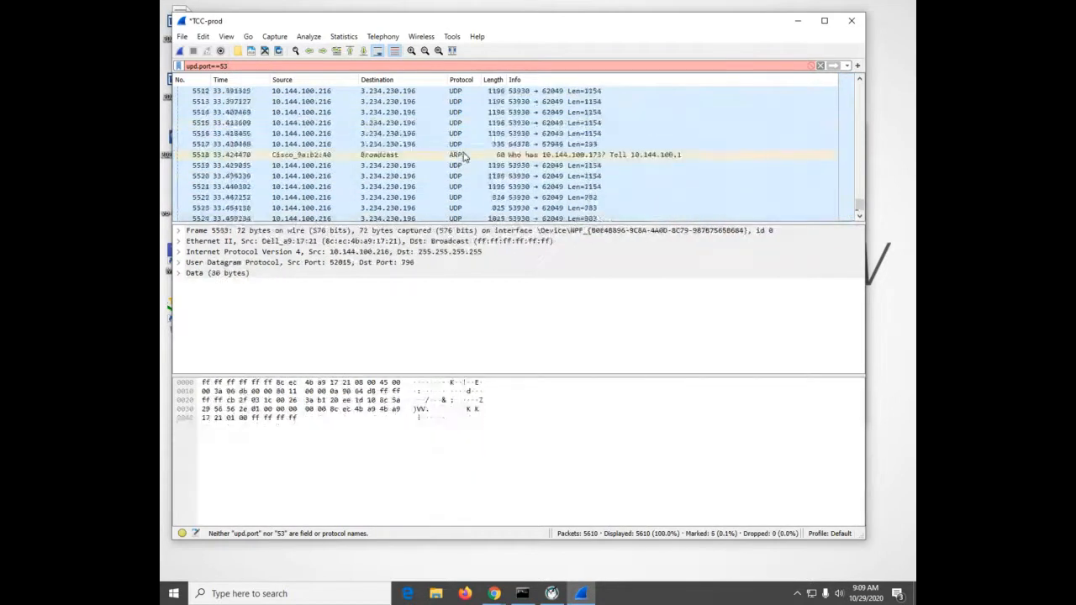
{"action": "middle_click", "coordinate": [466, 153]}
{"action": "scroll", "coordinate": [467, 151], "scroll_direction": "up", "scroll_amount": 8}
{"action": "middle_click", "coordinate": [467, 145]}
{"action": "scroll", "coordinate": [470, 140], "scroll_direction": "up", "scroll_amount": 1}
{"action": "middle_click", "coordinate": [473, 136]}
{"action": "scroll", "coordinate": [473, 135], "scroll_direction": "up", "scroll_amount": 4}
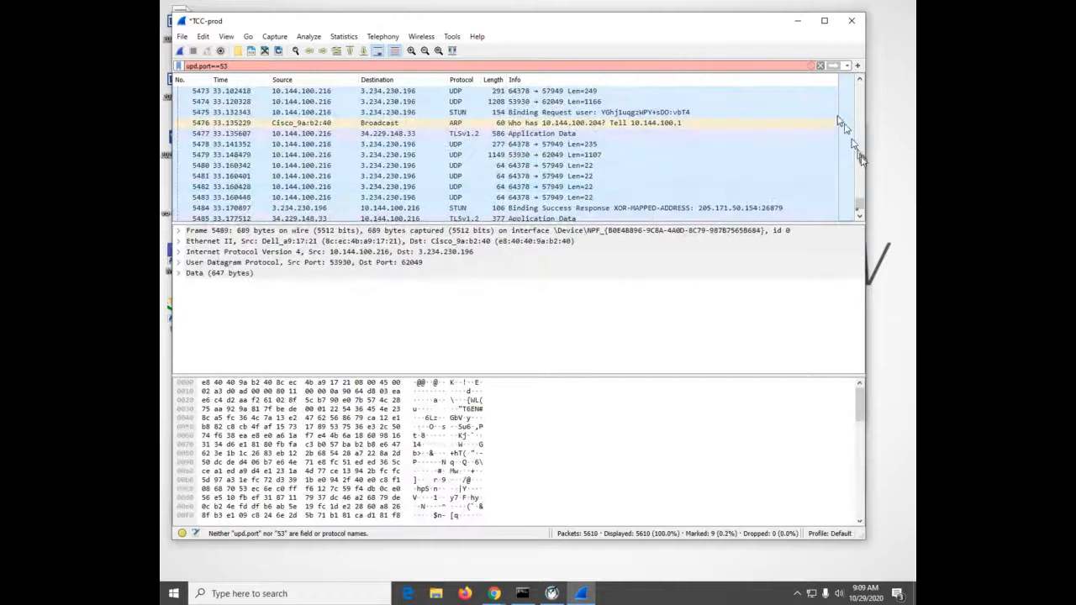
{"action": "mouse_move", "coordinate": [861, 190]}
{"action": "left_mouse_down"}
{"action": "mouse_move", "coordinate": [870, 80]}
{"action": "mouse_move", "coordinate": [856, 210]}
{"action": "left_mouse_up"}
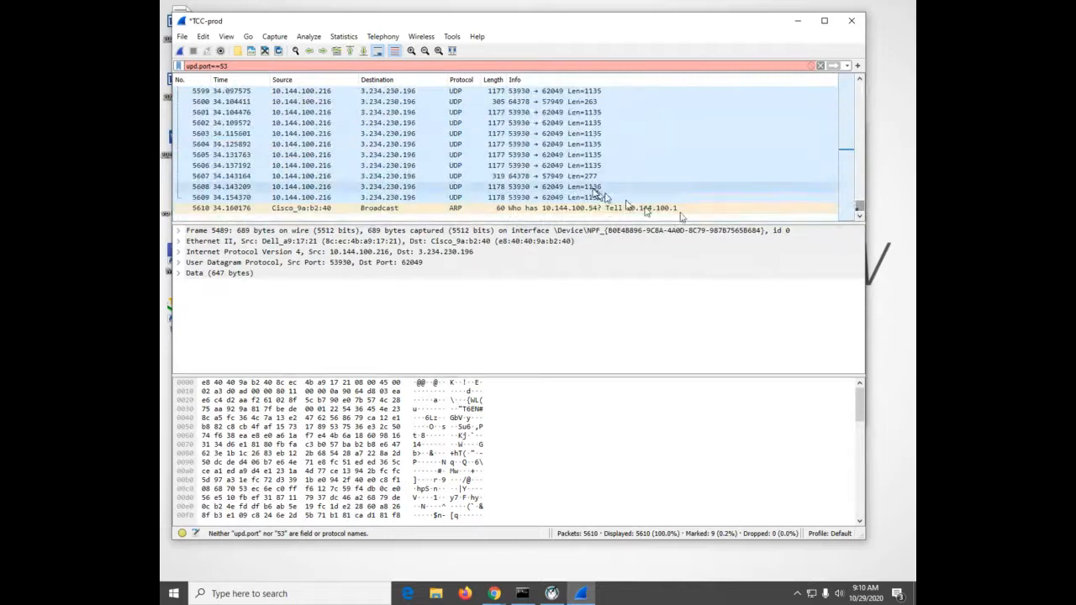
{"action": "scroll", "coordinate": [600, 188], "scroll_direction": "up", "scroll_amount": 2}
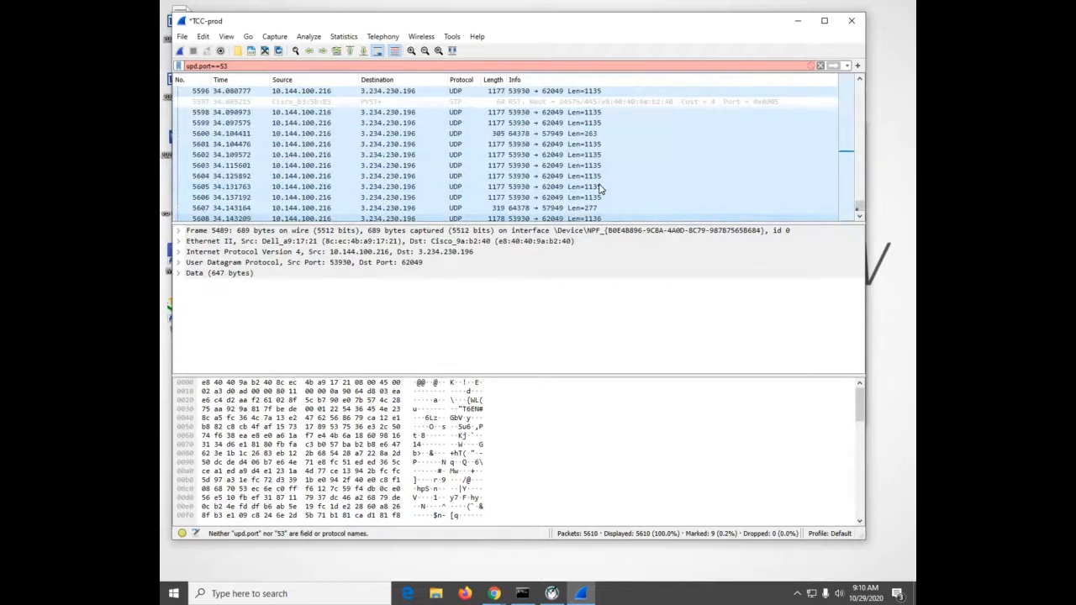
{"action": "scroll", "coordinate": [599, 188], "scroll_direction": "up", "scroll_amount": 1}
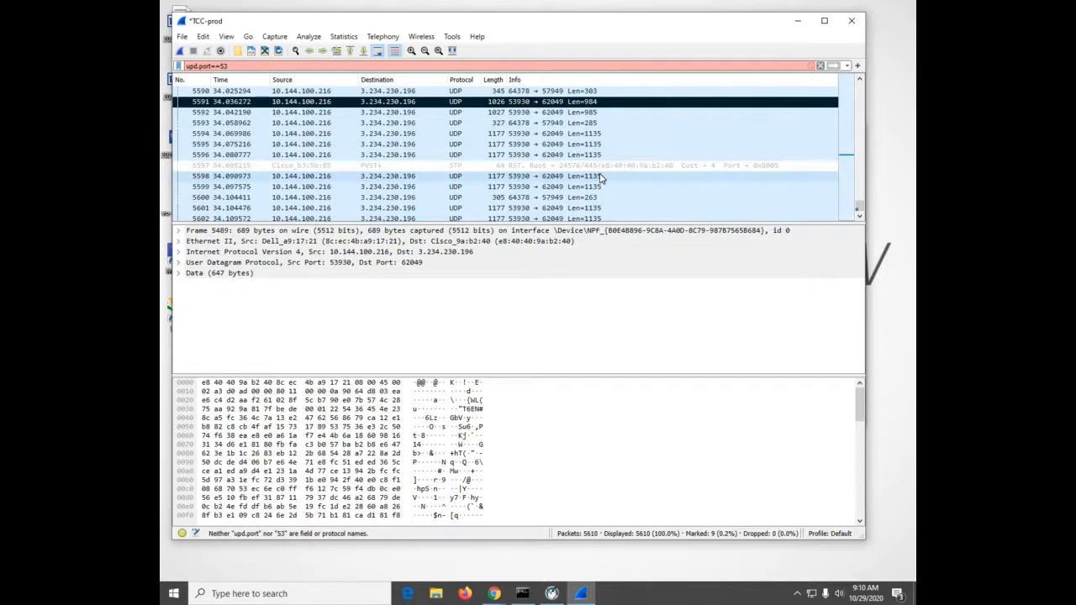
{"action": "scroll", "coordinate": [599, 176], "scroll_direction": "up", "scroll_amount": 8}
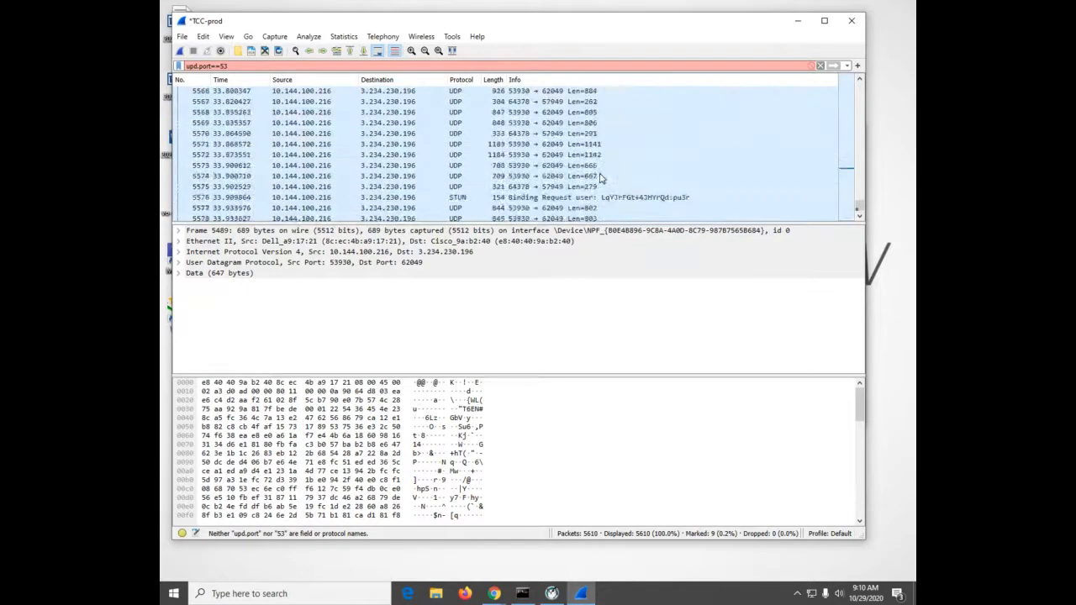
{"action": "scroll", "coordinate": [599, 177], "scroll_direction": "up", "scroll_amount": 6}
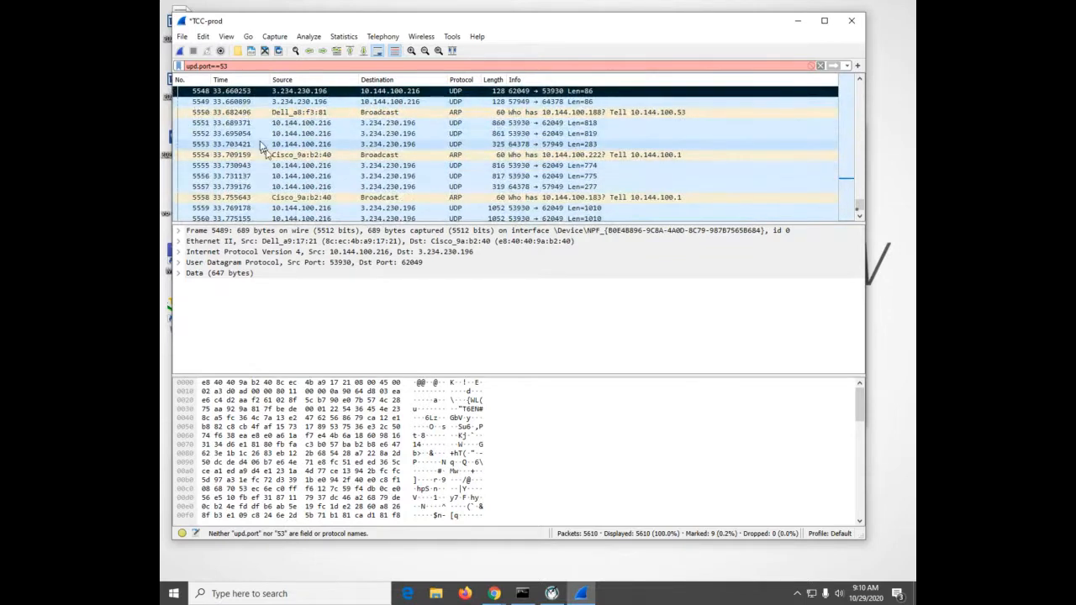
Close the current TCC-prod capture file without saving its packets
{"action": "left_click", "coordinate": [183, 38]}
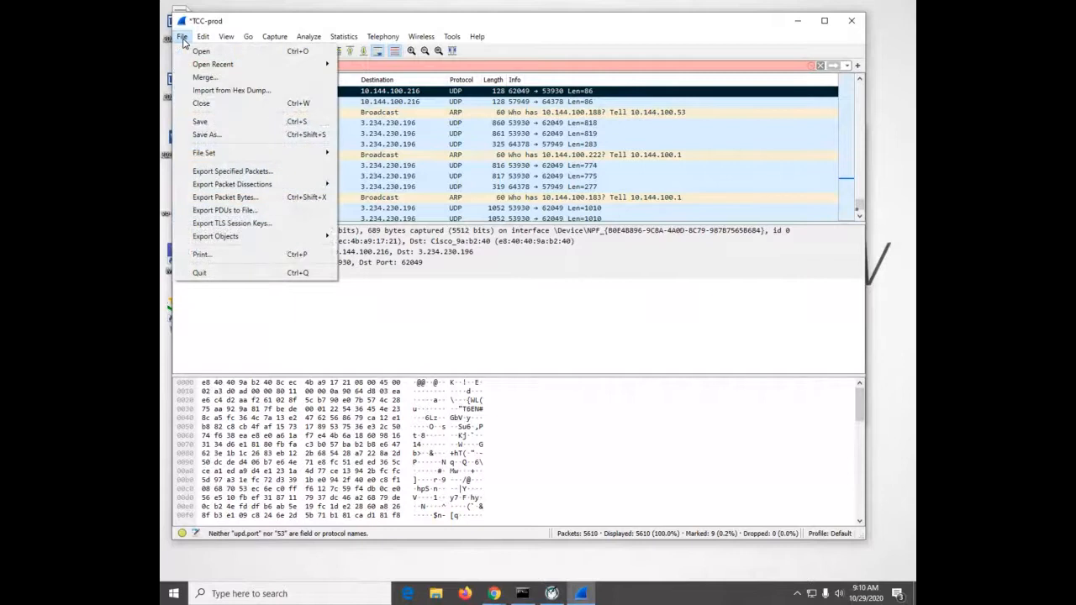
{"action": "left_click", "coordinate": [202, 102]}
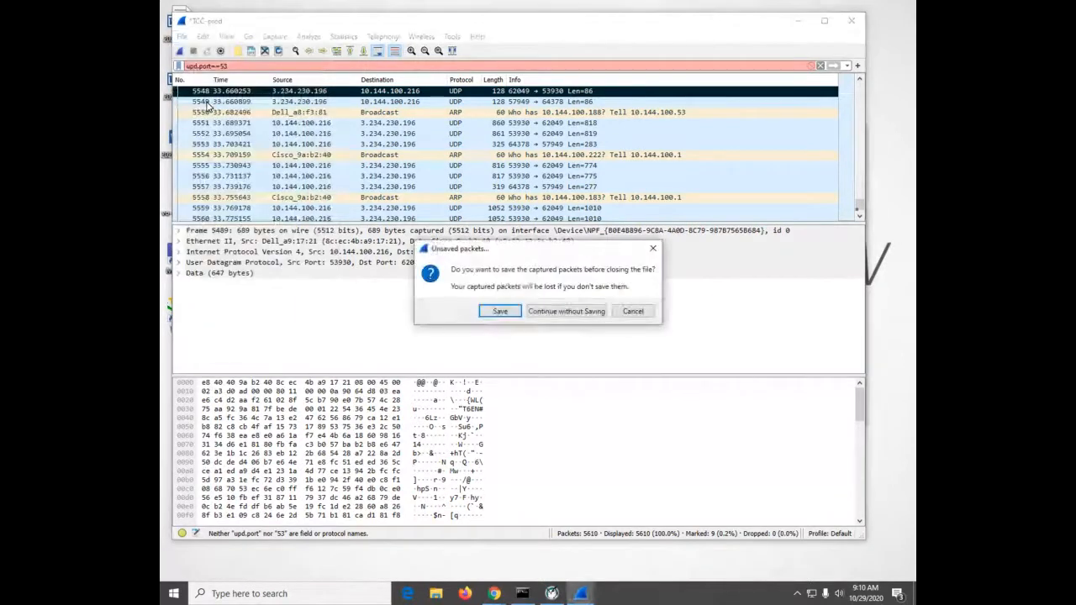
{"action": "left_click", "coordinate": [560, 316]}
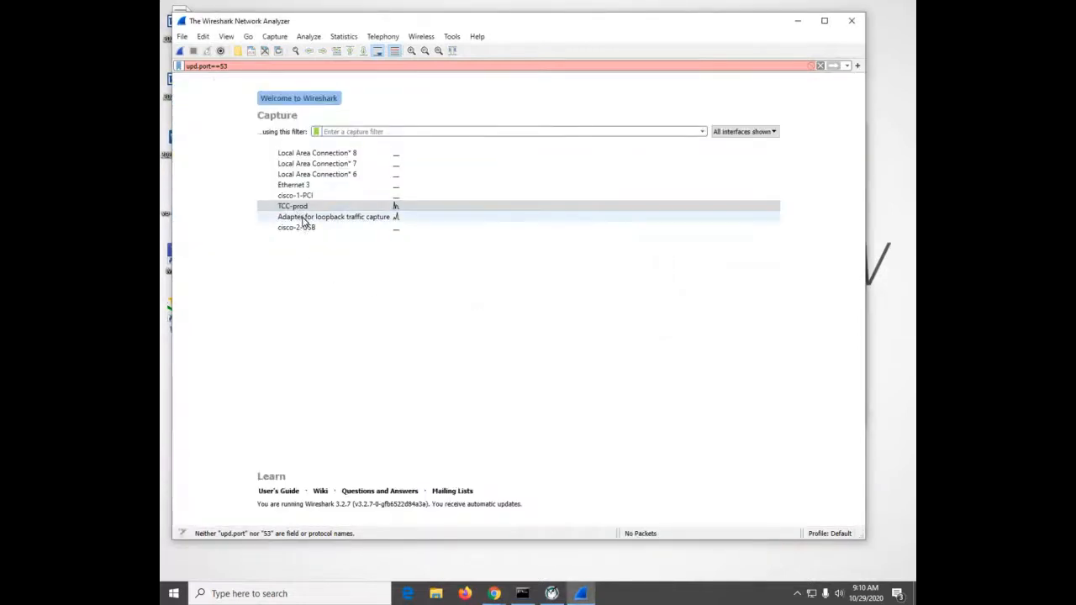
Switch to Command Prompt and exit the nslookup session
{"action": "left_click", "coordinate": [522, 593]}
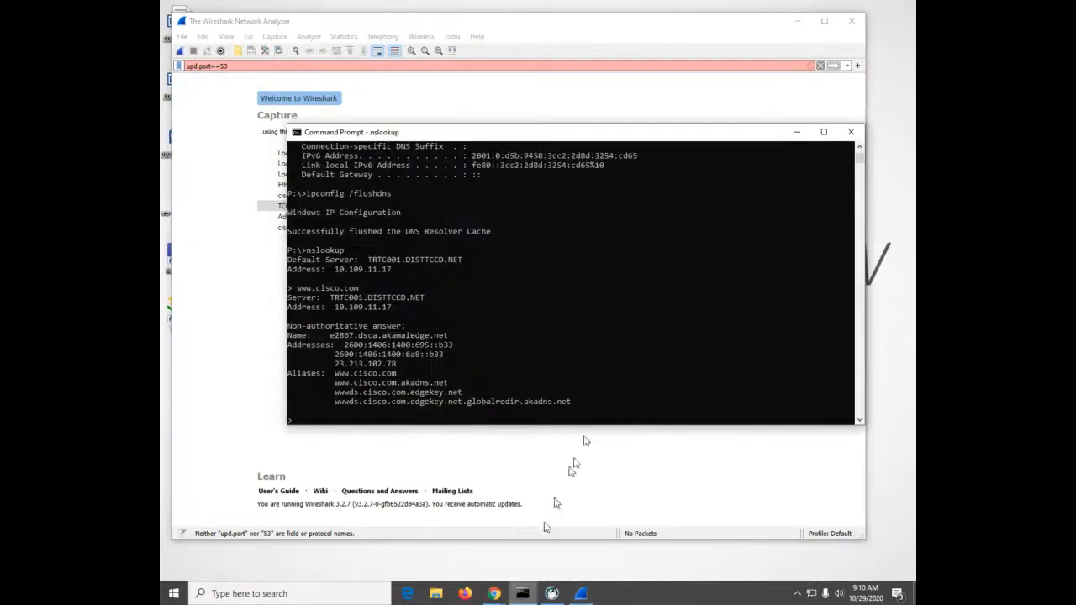
{"action": "left_click", "coordinate": [629, 337]}
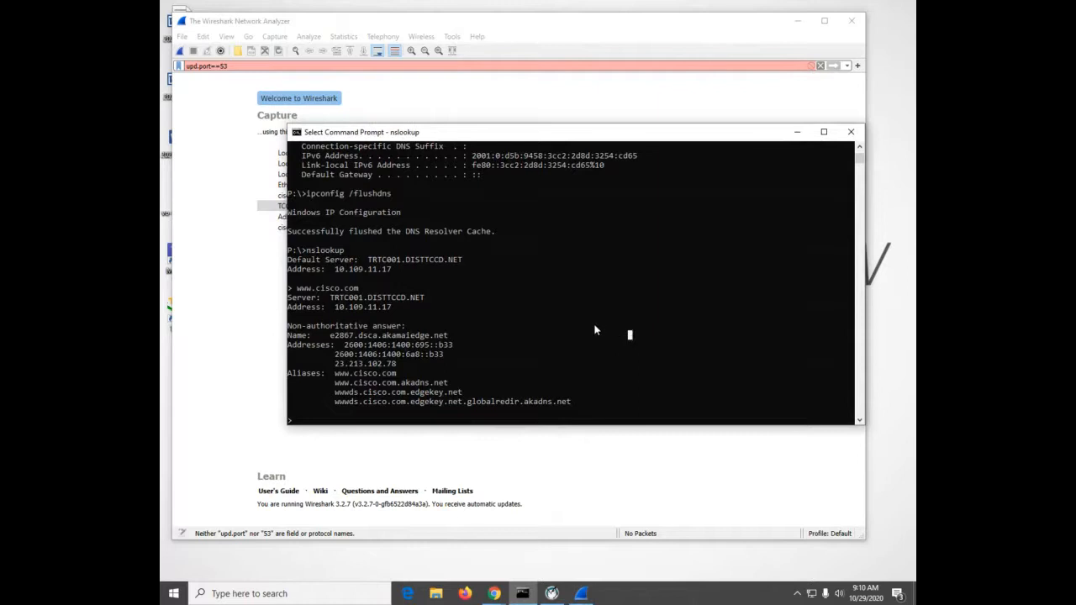
{"action": "key", "text": "Escape"}
{"action": "left_click", "coordinate": [620, 337]}
{"action": "key", "text": "Escape"}
{"action": "type", "text": "exit"}
{"action": "key", "text": "Return"}
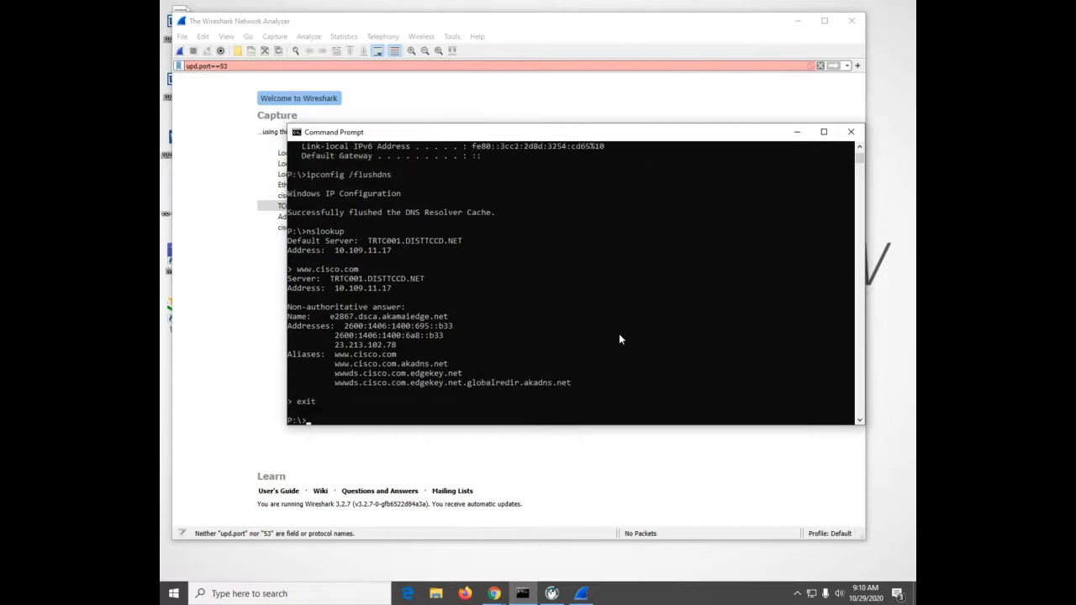
{"action": "type", "text": "ping cisco.com"}
{"action": "key", "text": "BackSpace"}
{"action": "key", "text": "BackSpace"}
{"action": "key", "text": "BackSpace"}
{"action": "key", "text": "BackSpace"}
{"action": "key", "text": "BackSpace"}
{"action": "key", "text": "BackSpace"}
{"action": "key", "text": "BackSpace"}
{"action": "key", "text": "BackSpace"}
Clear the DNS resolver cache with the command ipconfig/flushdns
{"action": "type", "text": "ipconfig"}
{"action": "type", "text": "dns"}
{"action": "key", "text": "Return"}
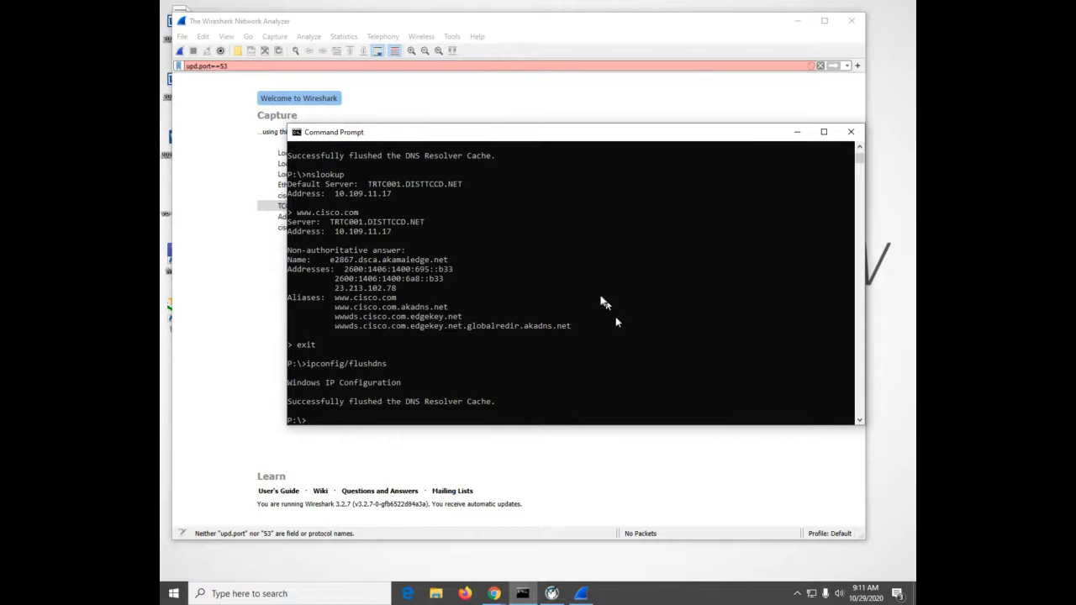
Return to Wireshark and start a new live capture on the TCC-prod interface
{"action": "left_click", "coordinate": [367, 450]}
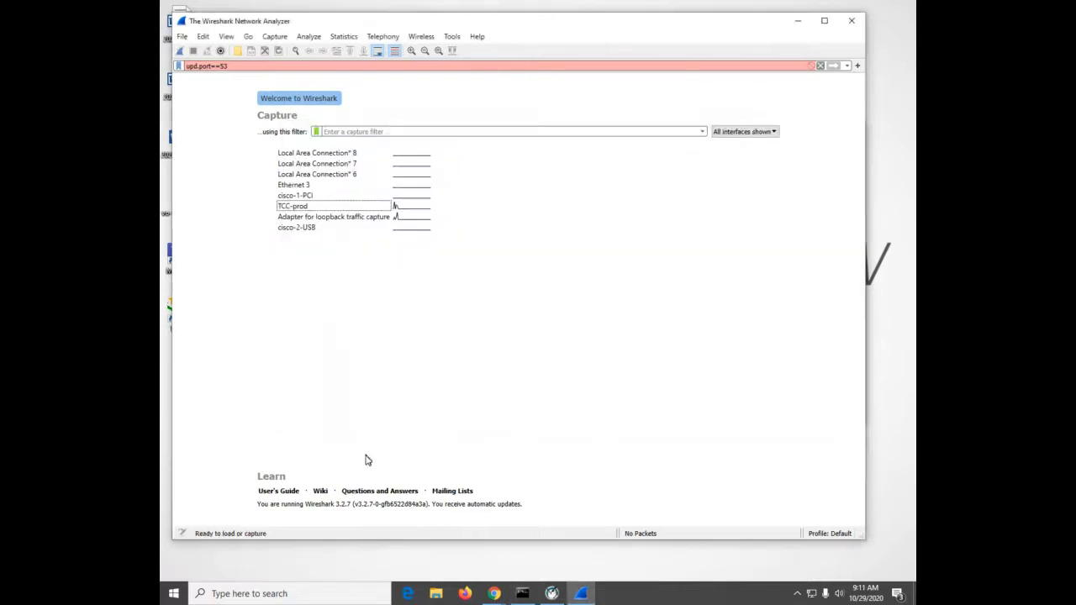
{"action": "double_click", "coordinate": [316, 207]}
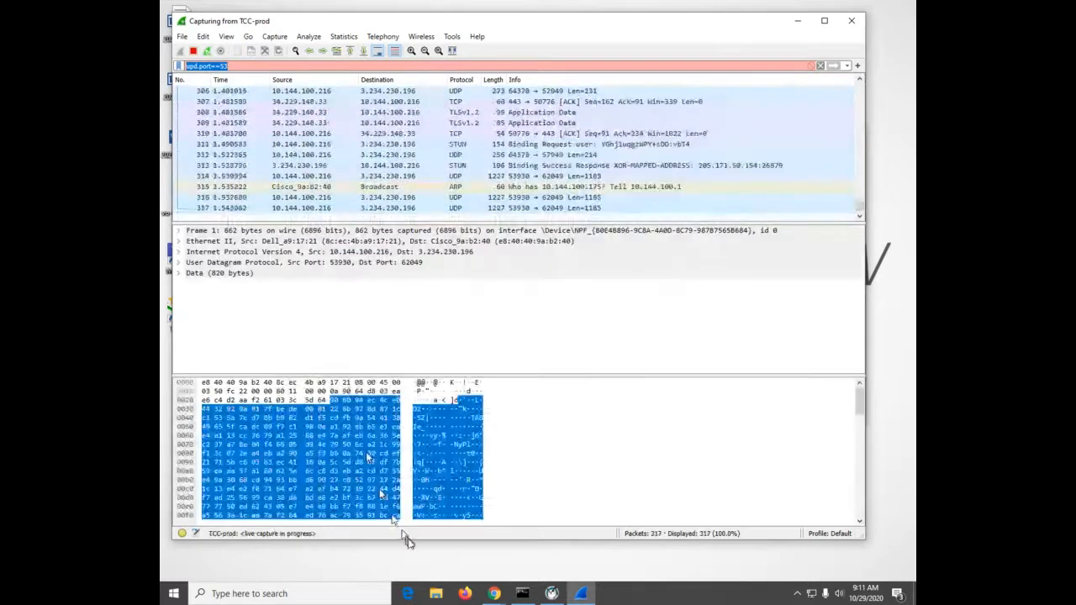
Ping cisco.com from Command Prompt while the capture is running, and stop the TCC-prod capture in Wireshark
{"action": "left_click", "coordinate": [523, 593]}
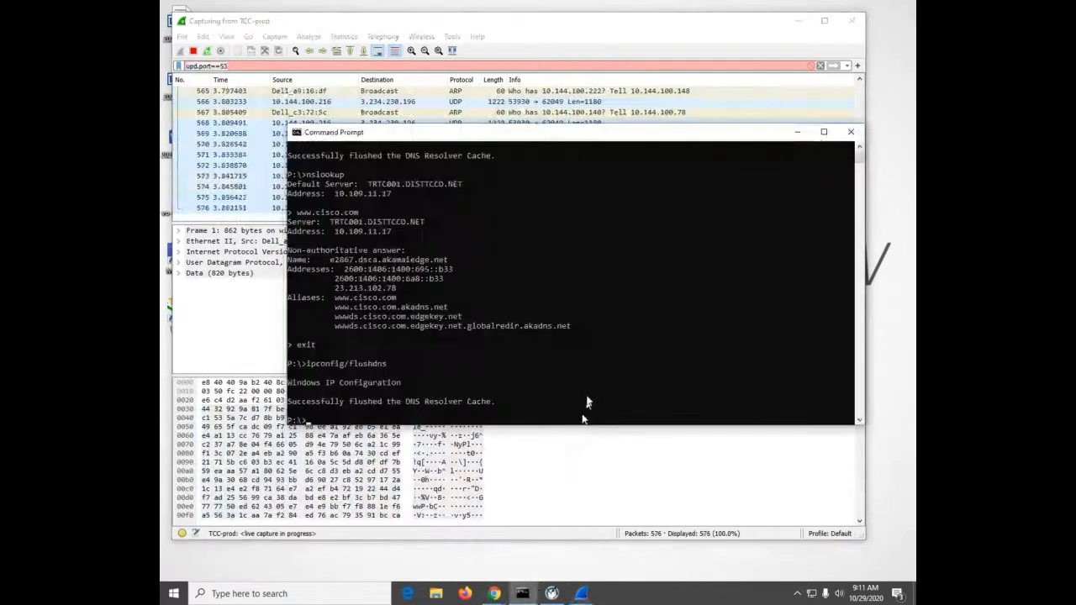
{"action": "left_click", "coordinate": [593, 373]}
{"action": "type", "text": "ping cisco."}
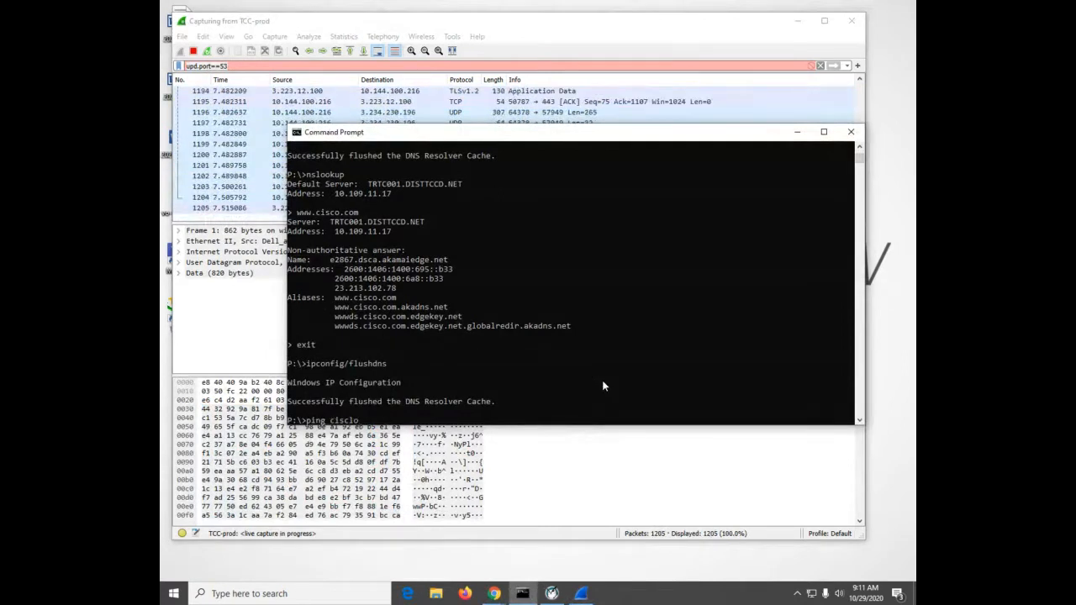
{"action": "key", "text": "BackSpace"}
{"action": "key", "text": "BackSpace"}
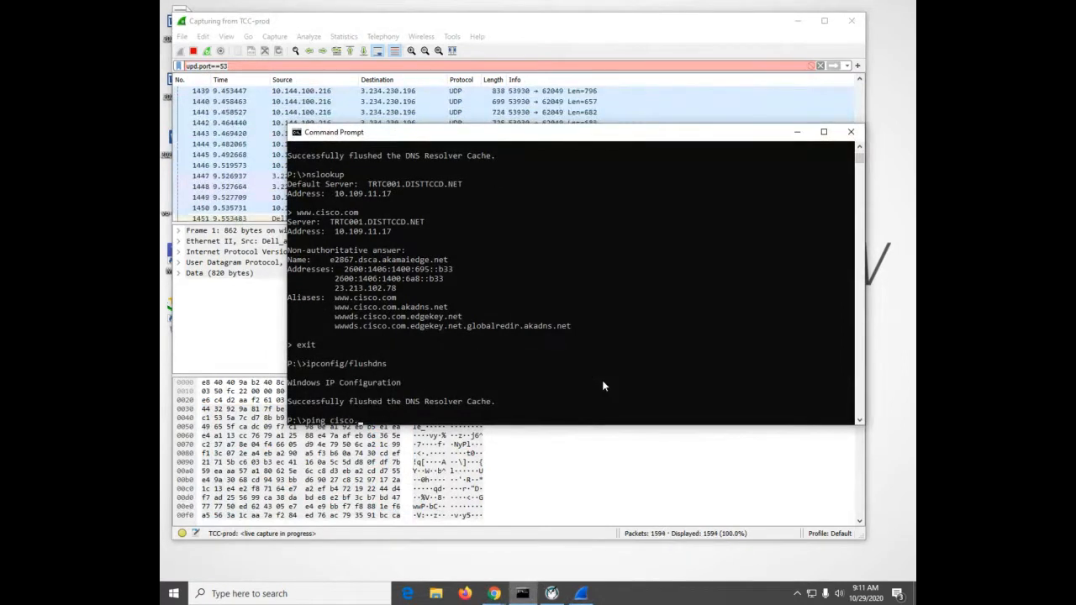
{"action": "type", "text": "o.com"}
{"action": "key", "text": "Return"}
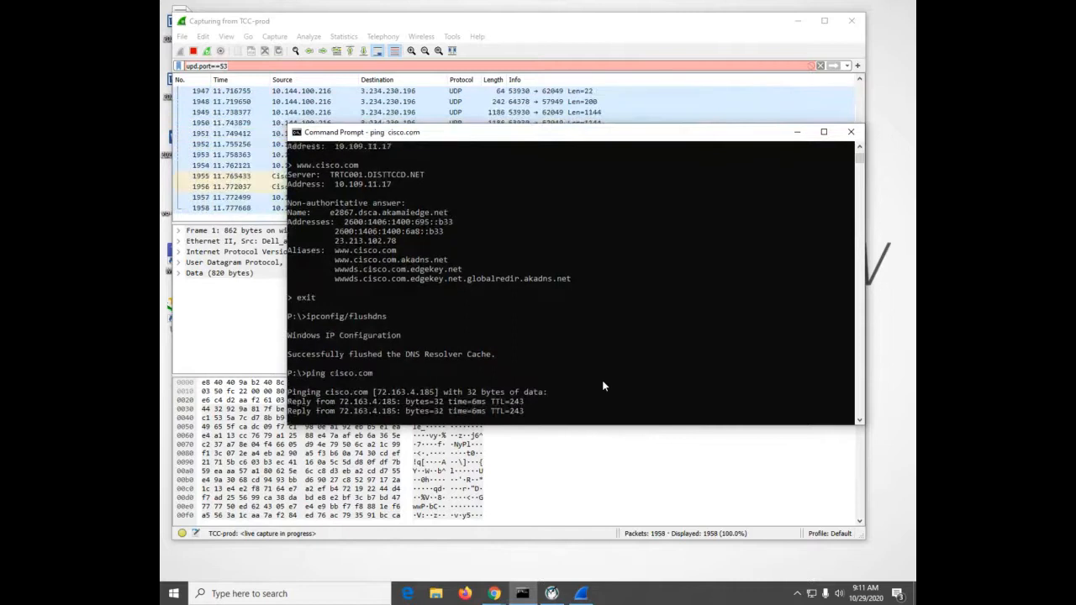
{"action": "left_click", "coordinate": [193, 50]}
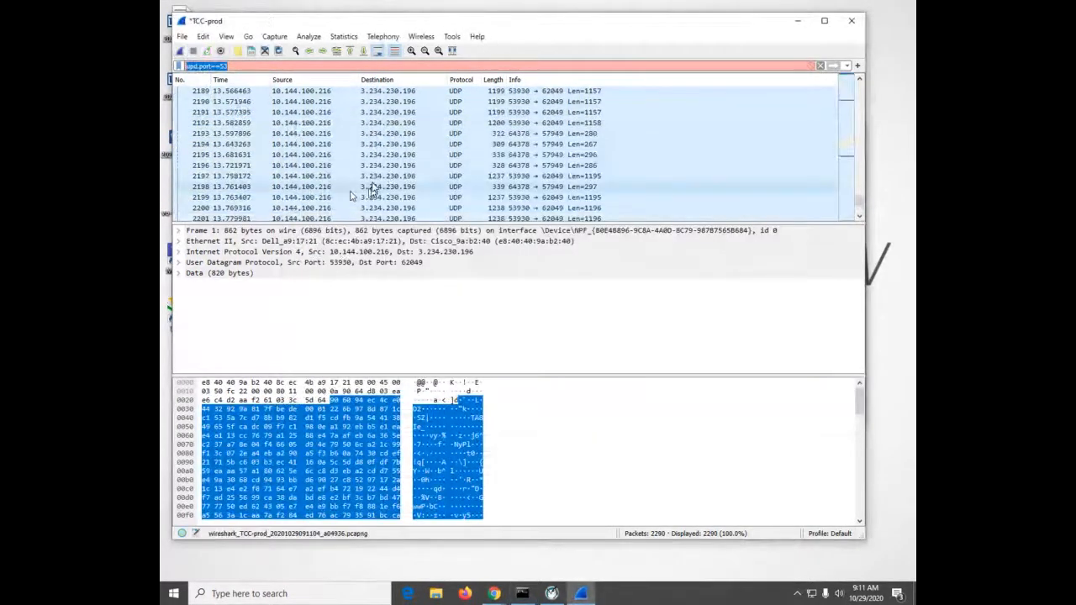
Look back through the packets from the end of the capture for DNS traffic and the cisco.com ping exchange
{"action": "scroll", "coordinate": [398, 209], "scroll_direction": "down", "scroll_amount": 3}
{"action": "middle_click", "coordinate": [410, 209]}
{"action": "middle_click", "coordinate": [412, 208]}
{"action": "scroll", "coordinate": [412, 210], "scroll_direction": "up", "scroll_amount": 5}
{"action": "scroll", "coordinate": [411, 209], "scroll_direction": "up", "scroll_amount": 12}
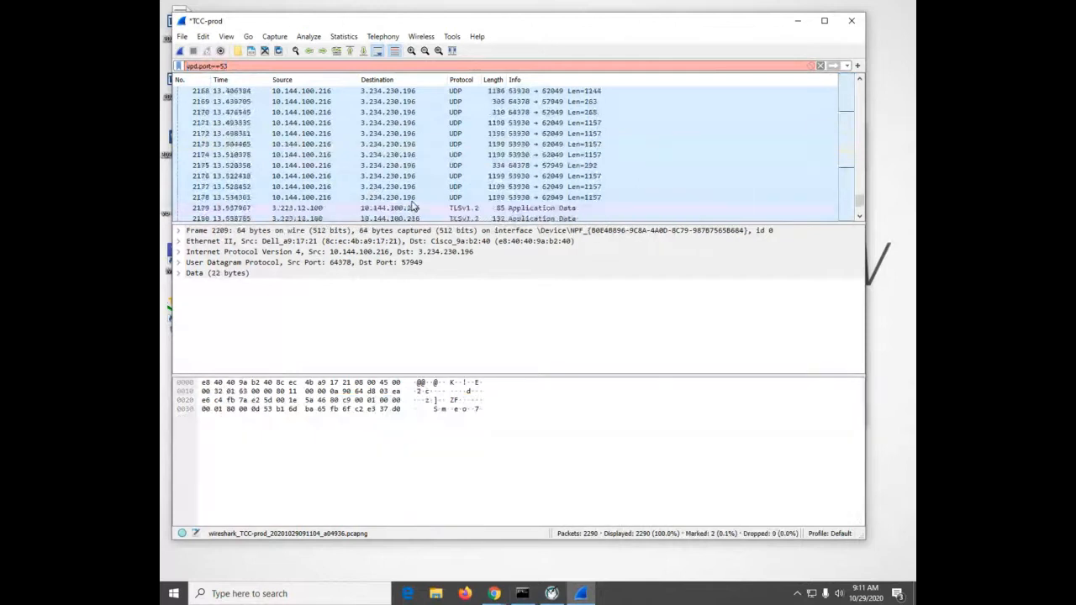
{"action": "middle_click", "coordinate": [412, 208]}
{"action": "scroll", "coordinate": [412, 208], "scroll_direction": "up", "scroll_amount": 6}
{"action": "middle_click", "coordinate": [412, 207]}
{"action": "scroll", "coordinate": [412, 207], "scroll_direction": "up", "scroll_amount": 5}
{"action": "middle_click", "coordinate": [412, 206]}
{"action": "scroll", "coordinate": [412, 206], "scroll_direction": "up", "scroll_amount": 6}
{"action": "scroll", "coordinate": [412, 206], "scroll_direction": "up", "scroll_amount": 8}
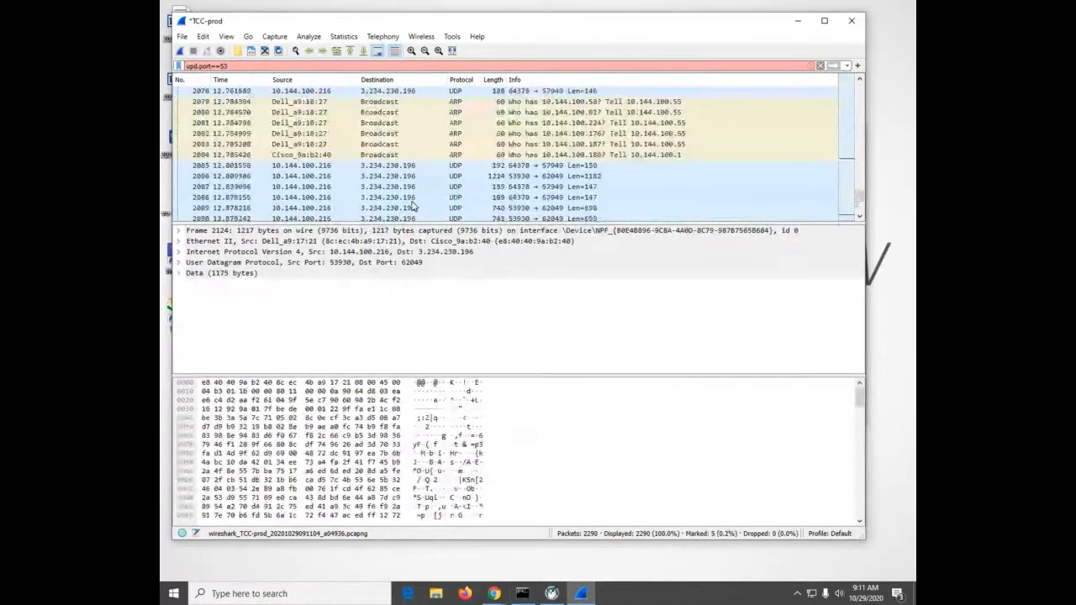
{"action": "middle_click", "coordinate": [411, 206]}
{"action": "scroll", "coordinate": [412, 206], "scroll_direction": "up", "scroll_amount": 6}
{"action": "middle_click", "coordinate": [412, 205]}
{"action": "scroll", "coordinate": [412, 206], "scroll_direction": "up", "scroll_amount": 6}
{"action": "scroll", "coordinate": [411, 206], "scroll_direction": "up", "scroll_amount": 12}
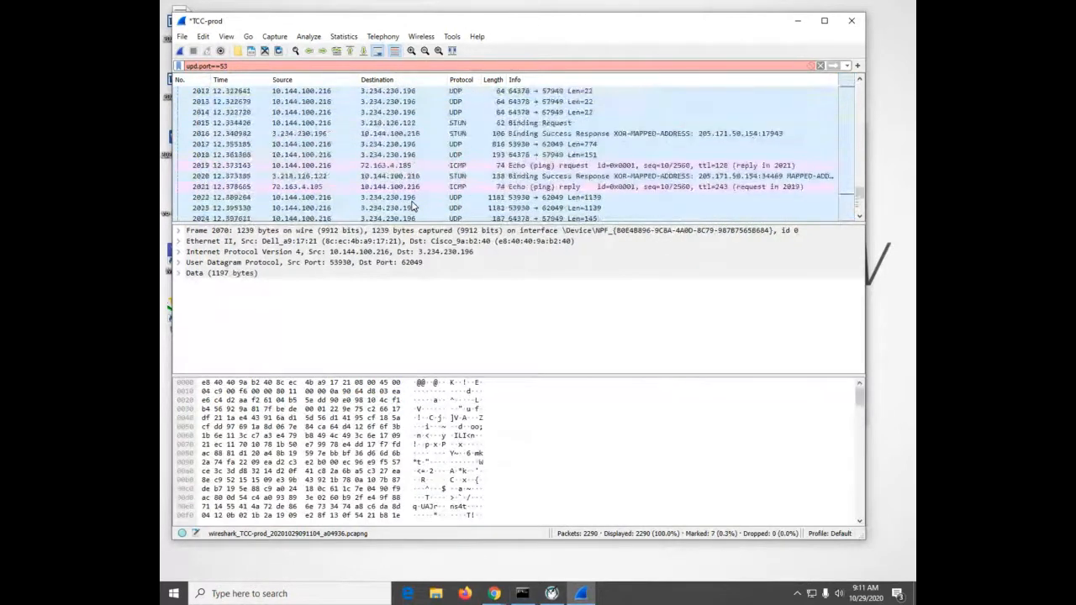
{"action": "middle_click", "coordinate": [411, 206]}
{"action": "scroll", "coordinate": [411, 206], "scroll_direction": "up", "scroll_amount": 6}
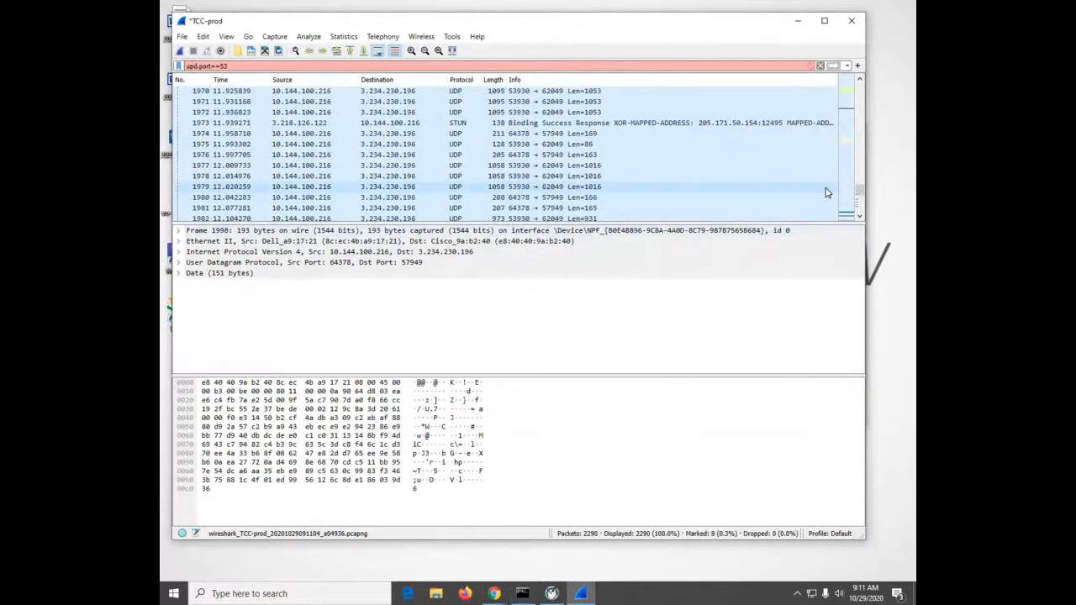
{"action": "scroll", "coordinate": [824, 195], "scroll_direction": "up", "scroll_amount": 1}
{"action": "scroll", "coordinate": [824, 195], "scroll_direction": "up", "scroll_amount": 8}
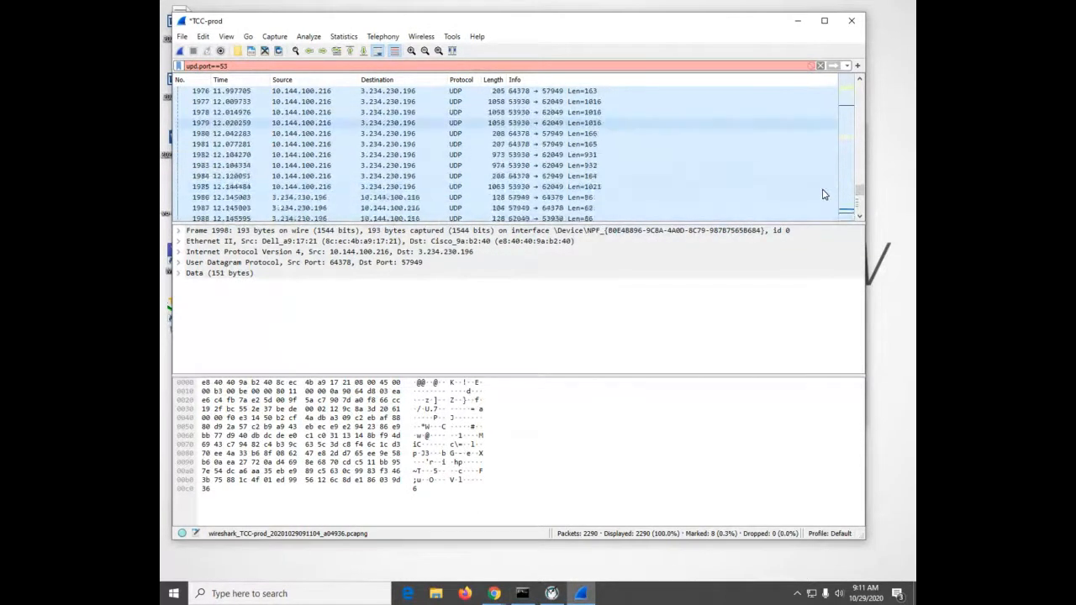
{"action": "middle_click", "coordinate": [824, 192]}
{"action": "scroll", "coordinate": [824, 194], "scroll_direction": "up", "scroll_amount": 7}
{"action": "middle_click", "coordinate": [824, 192]}
{"action": "scroll", "coordinate": [823, 194], "scroll_direction": "up", "scroll_amount": 1}
{"action": "scroll", "coordinate": [823, 194], "scroll_direction": "up", "scroll_amount": 5}
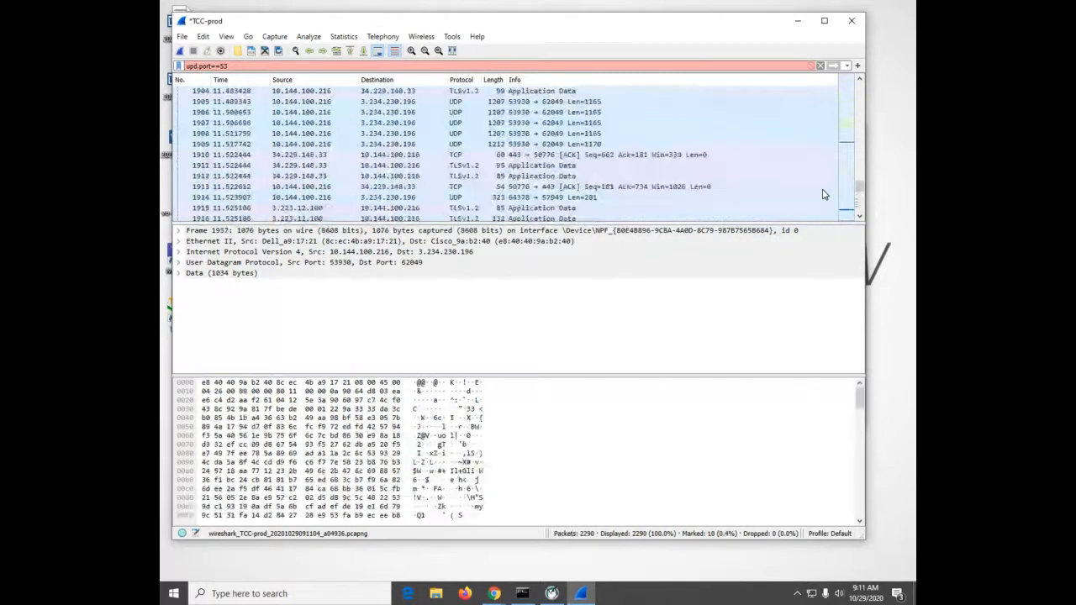
{"action": "middle_click", "coordinate": [826, 191]}
{"action": "scroll", "coordinate": [826, 190], "scroll_direction": "up", "scroll_amount": 6}
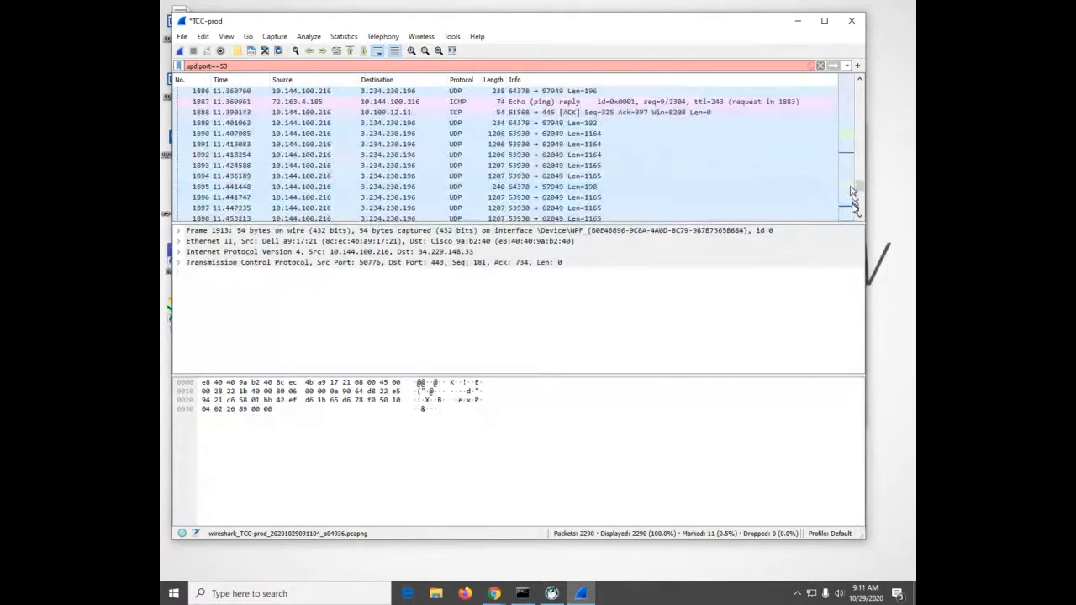
Go to the last captured packets and examine the protocols and the ICMP echo request and reply near the end
{"action": "scroll", "coordinate": [853, 204], "scroll_direction": "down", "scroll_amount": 5}
{"action": "left_click_drag", "start_coordinate": [862, 190], "coordinate": [861, 210]}
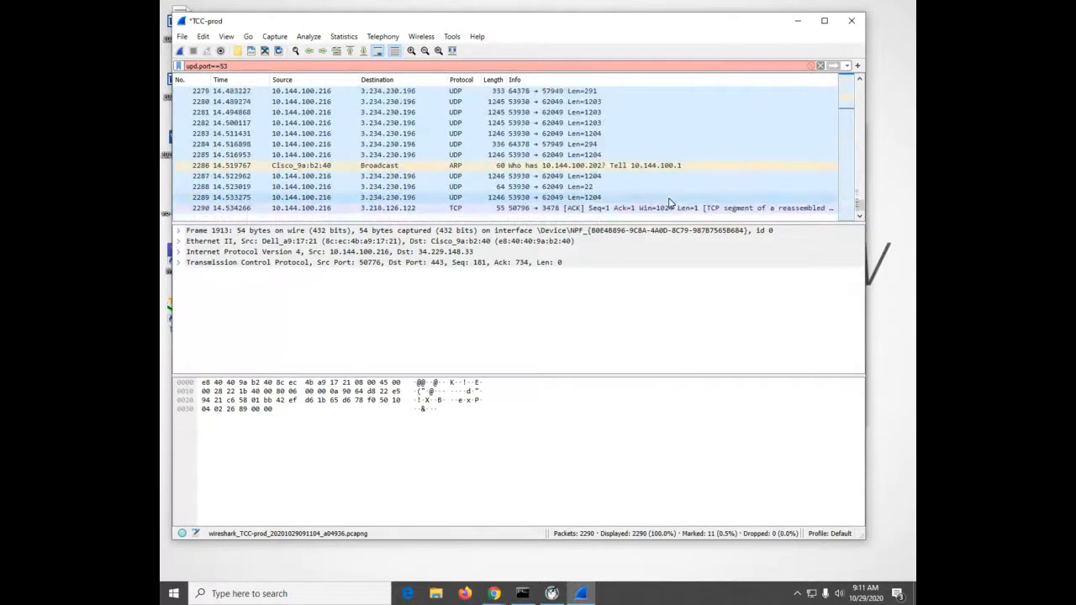
{"action": "scroll", "coordinate": [670, 203], "scroll_direction": "up", "scroll_amount": 1}
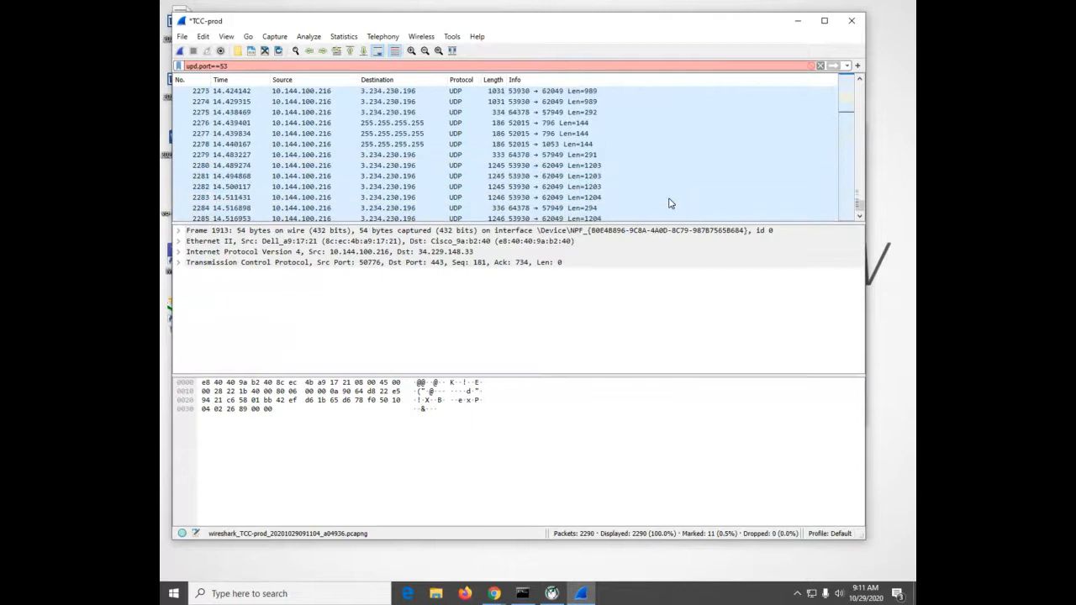
{"action": "scroll", "coordinate": [670, 203], "scroll_direction": "down", "scroll_amount": 1}
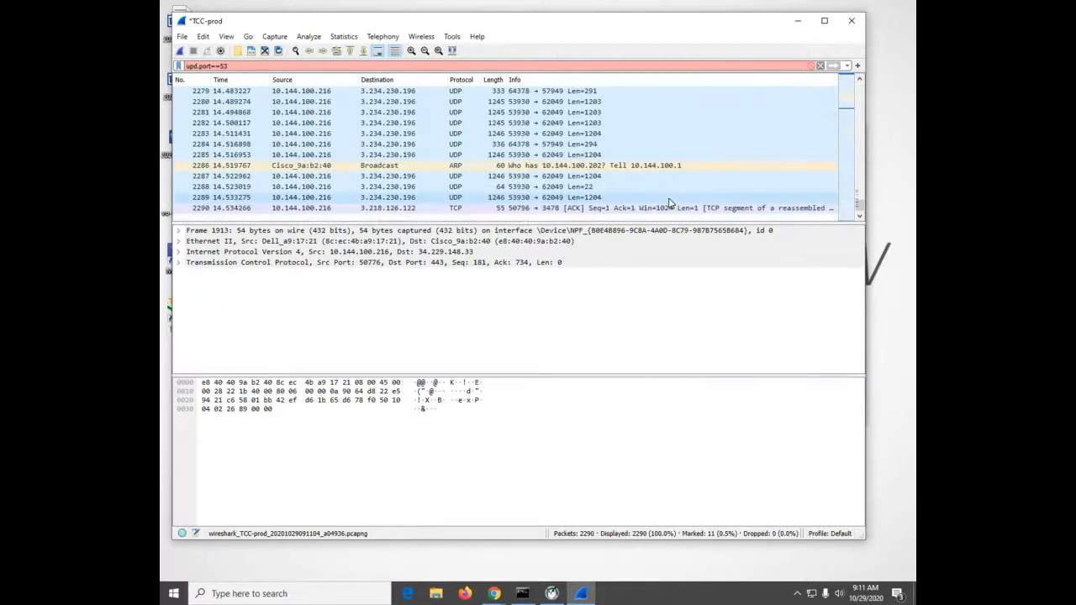
{"action": "scroll", "coordinate": [670, 202], "scroll_direction": "up", "scroll_amount": 5}
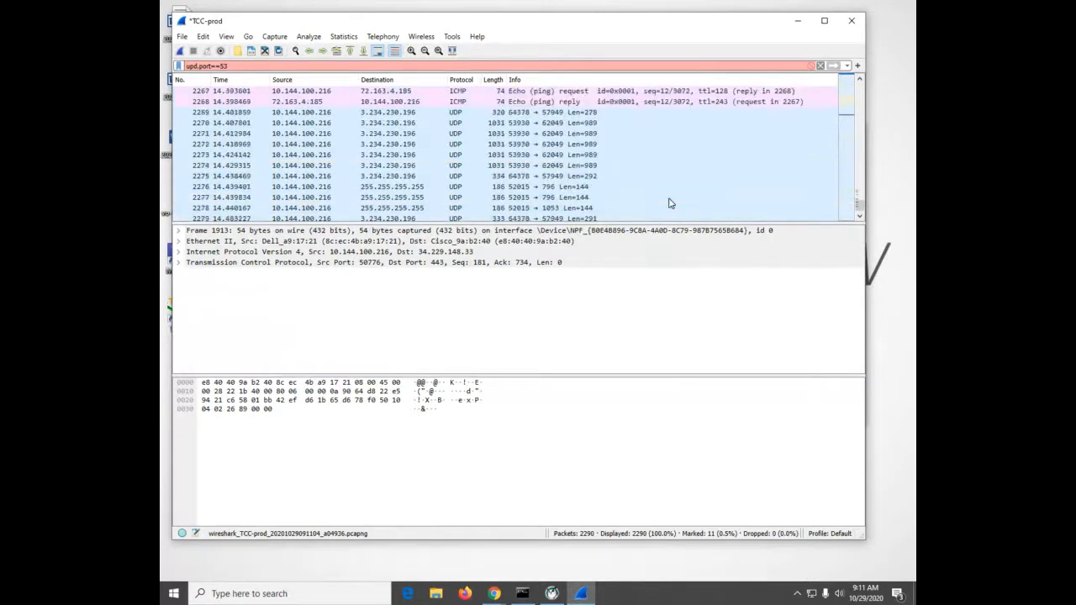
{"action": "scroll", "coordinate": [670, 202], "scroll_direction": "up", "scroll_amount": 1}
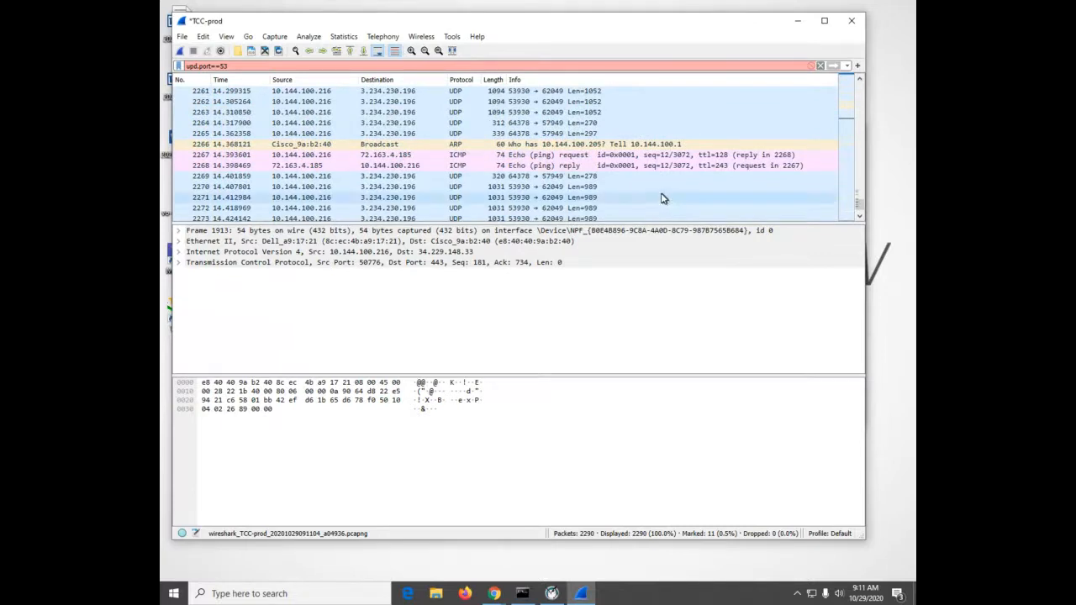
{"action": "scroll", "coordinate": [662, 197], "scroll_direction": "up", "scroll_amount": 4}
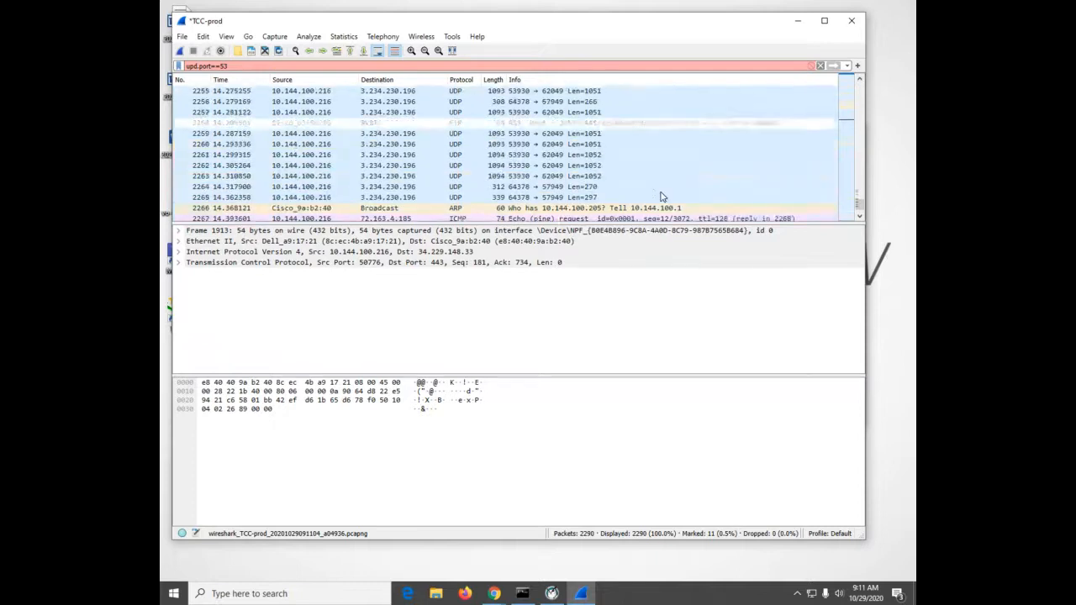
{"action": "scroll", "coordinate": [661, 198], "scroll_direction": "up", "scroll_amount": 7}
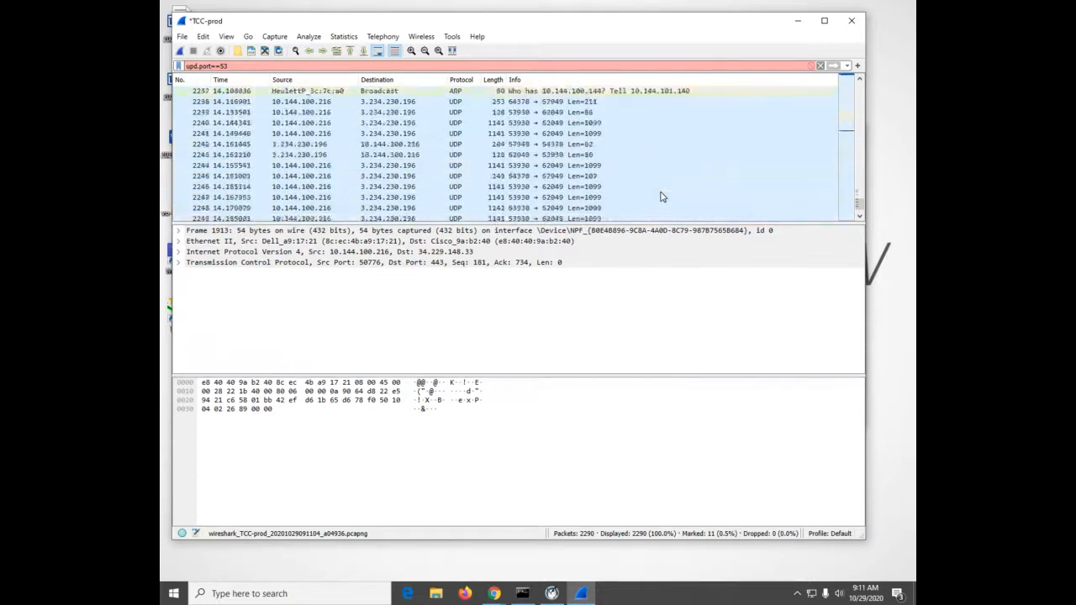
{"action": "scroll", "coordinate": [662, 197], "scroll_direction": "up", "scroll_amount": 7}
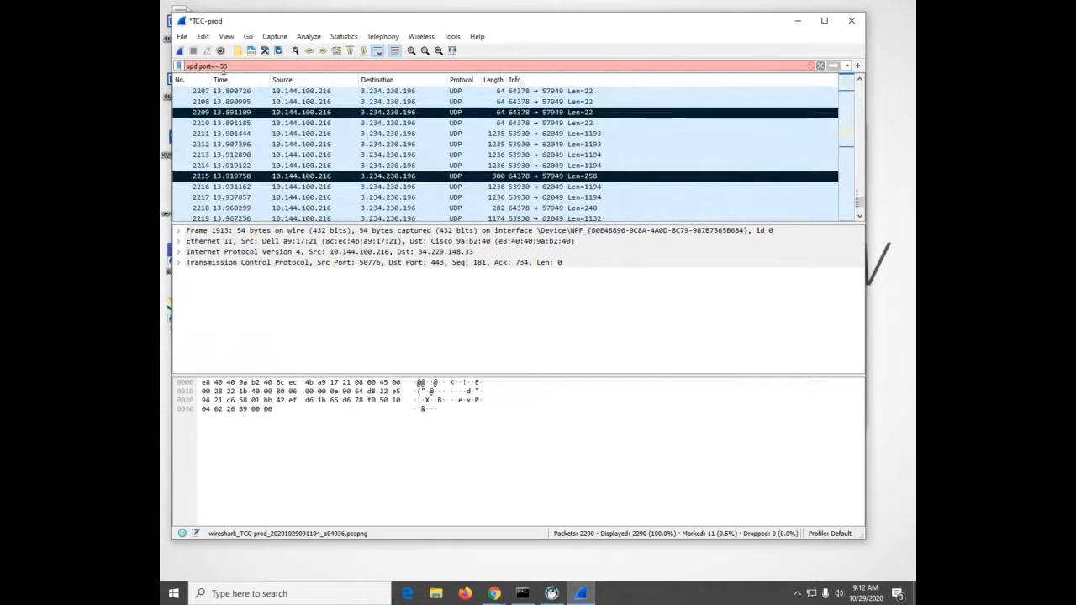
Clear the display filter and re-enter upd.port==53 as its expression
{"action": "left_click_drag", "start_coordinate": [228, 66], "coordinate": [179, 53]}
{"action": "key", "text": "BackSpace"}
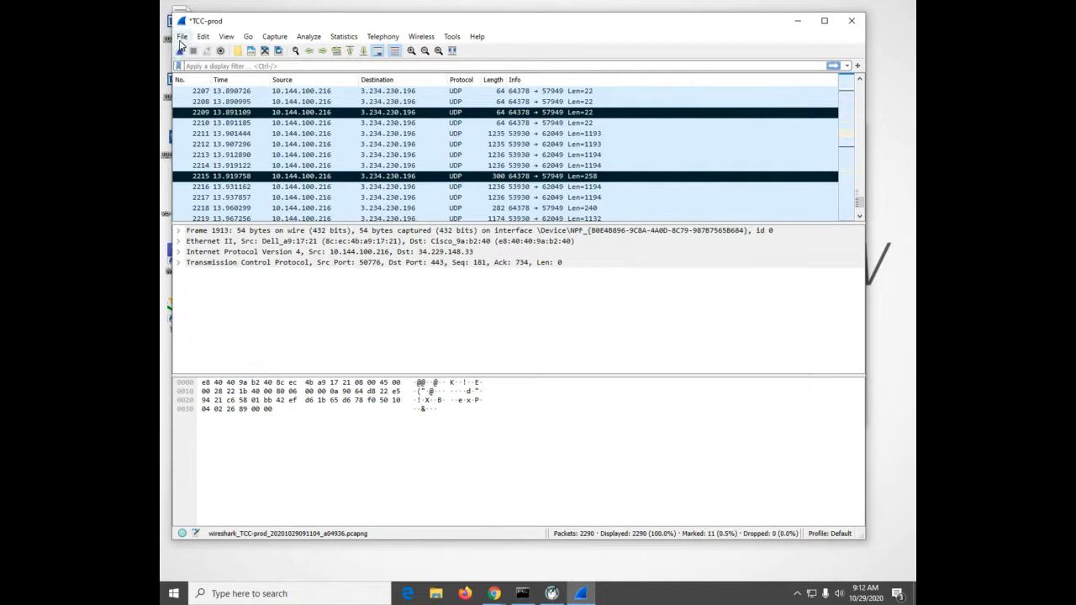
{"action": "type", "text": "upd."}
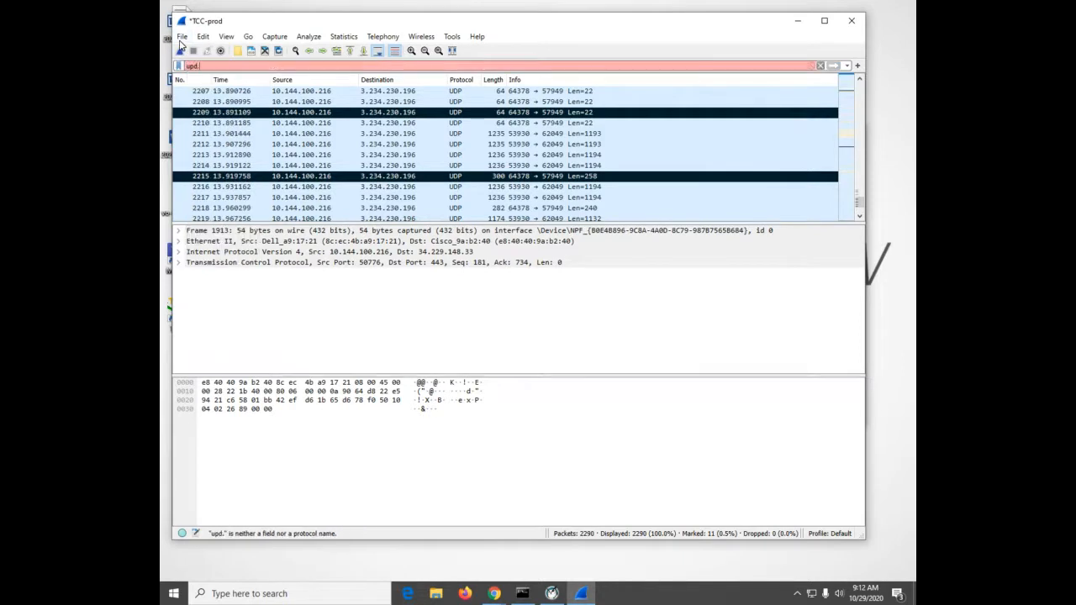
{"action": "type", "text": "port==53"}
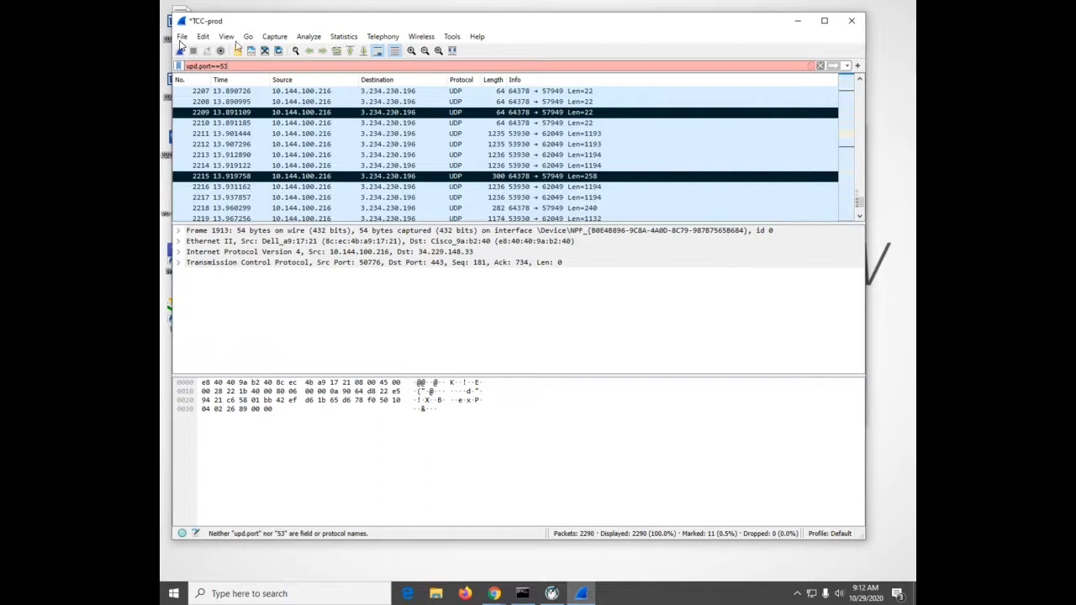
Close Wireshark and quit without saving the captured packets
{"action": "scroll", "coordinate": [433, 177], "scroll_direction": "down", "scroll_amount": 19}
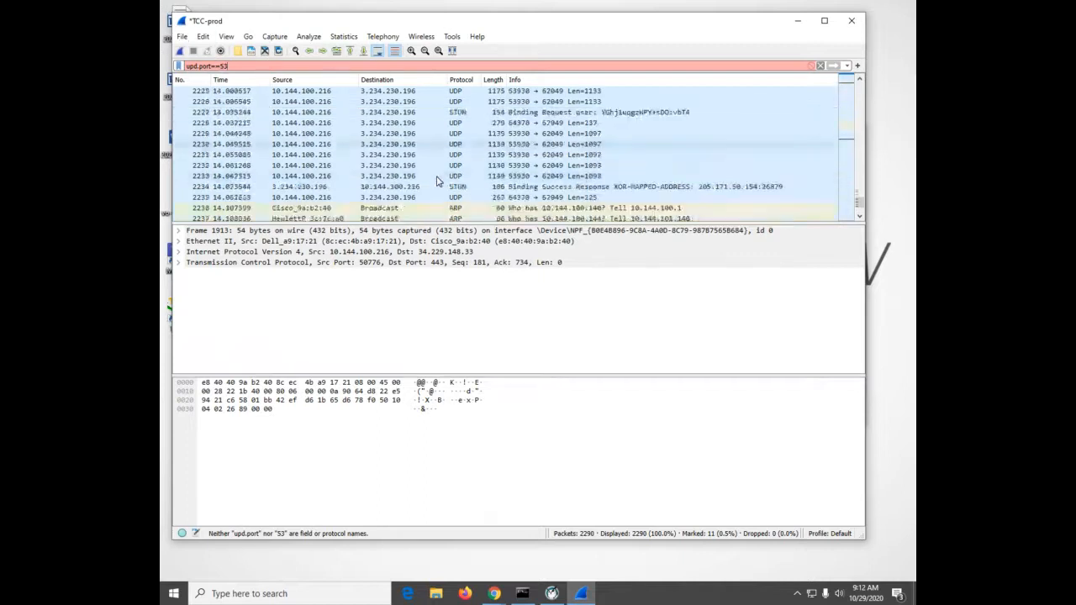
{"action": "scroll", "coordinate": [436, 181], "scroll_direction": "up", "scroll_amount": 10}
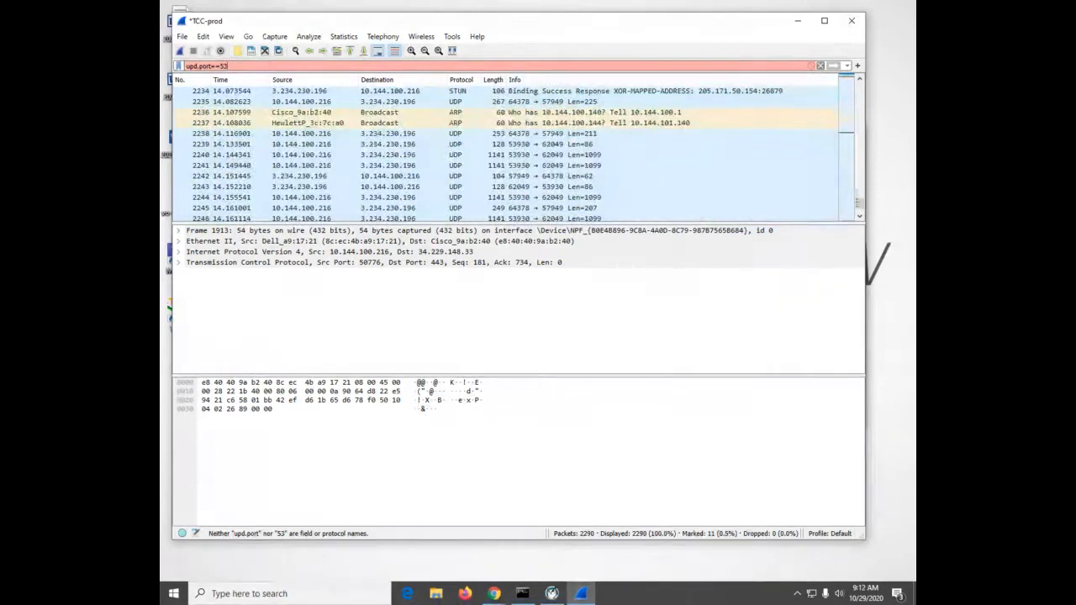
{"action": "left_click", "coordinate": [850, 20]}
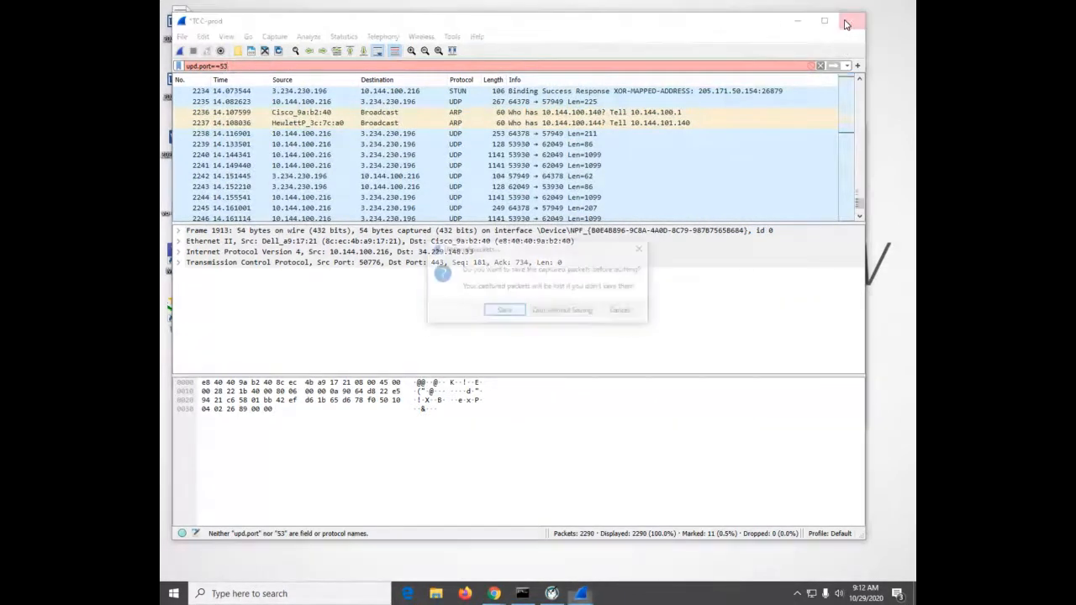
{"action": "left_click", "coordinate": [551, 316]}
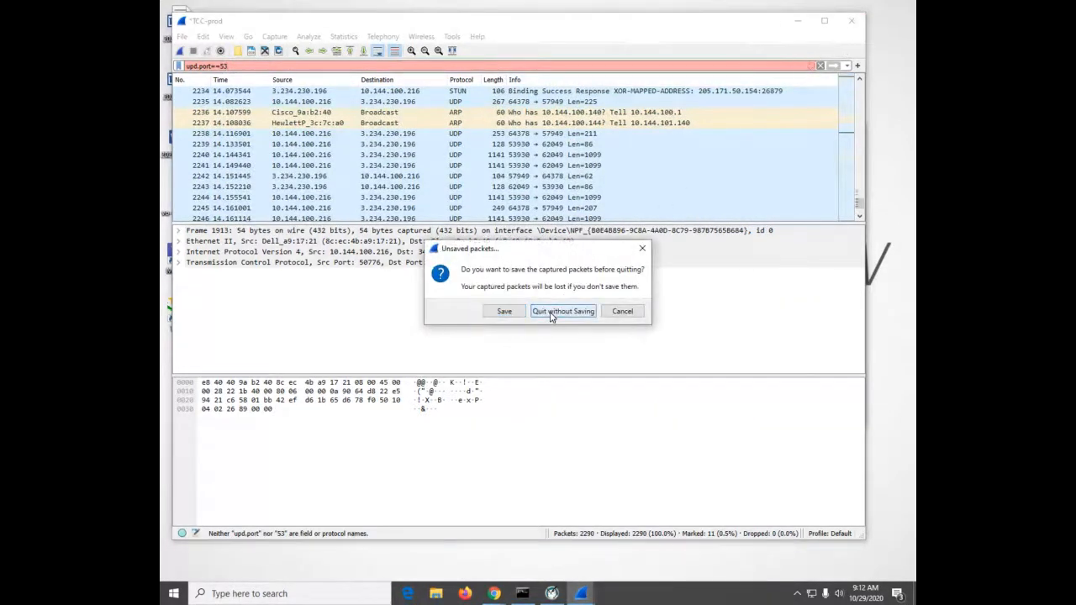
Flush the DNS resolver cache again from Command Prompt with ipconfig/flushdns
{"action": "left_click", "coordinate": [613, 332]}
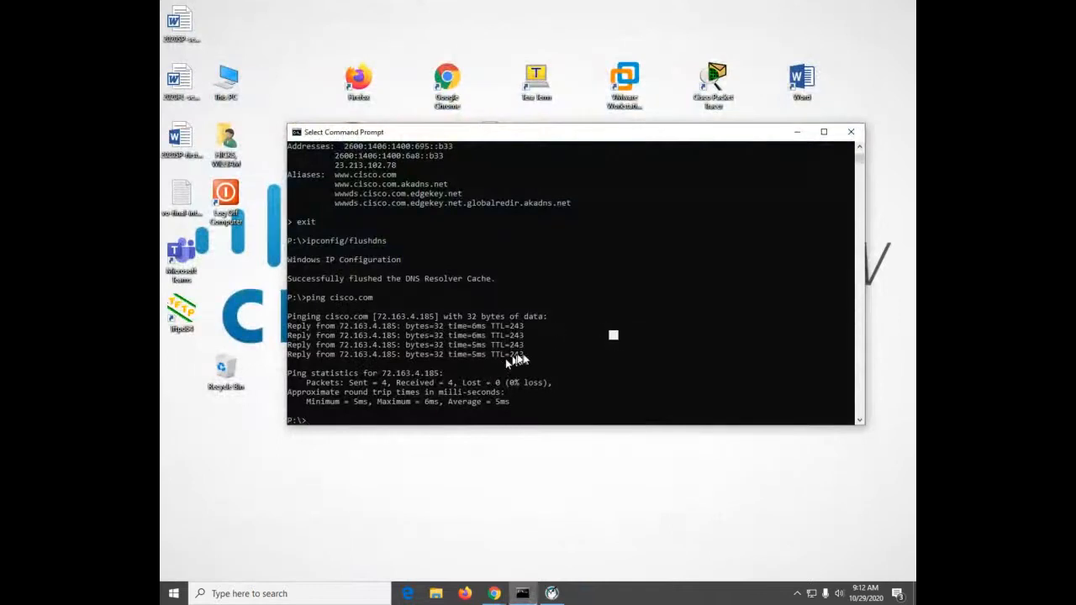
{"action": "key", "text": "Up"}
{"action": "key", "text": "Up"}
{"action": "key", "text": "Return"}
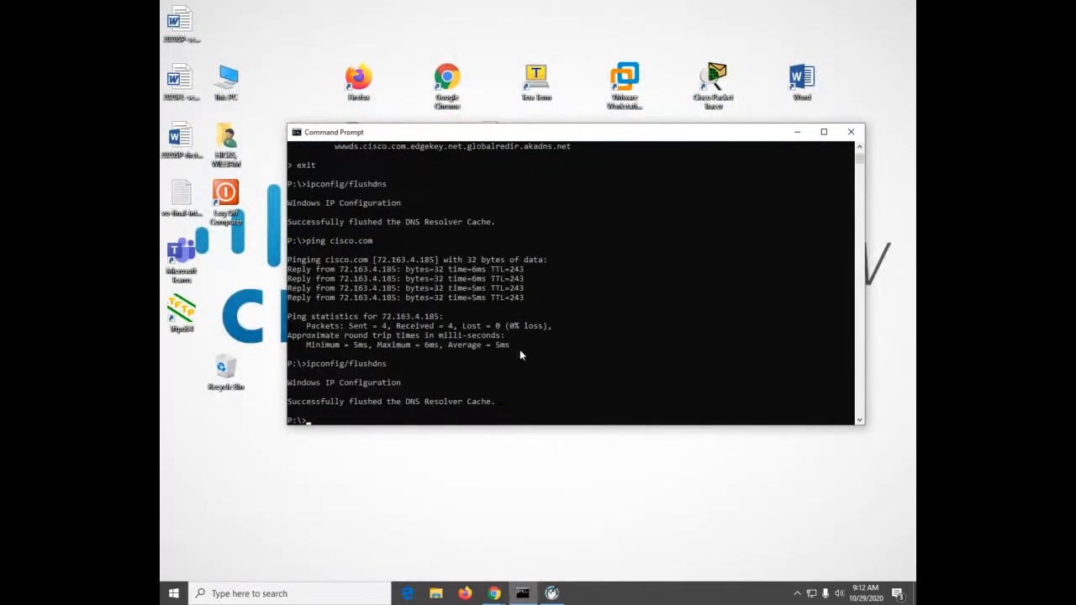
Launch Wireshark again and start a live capture on the TCC-prod interface
{"action": "key", "text": "super"}
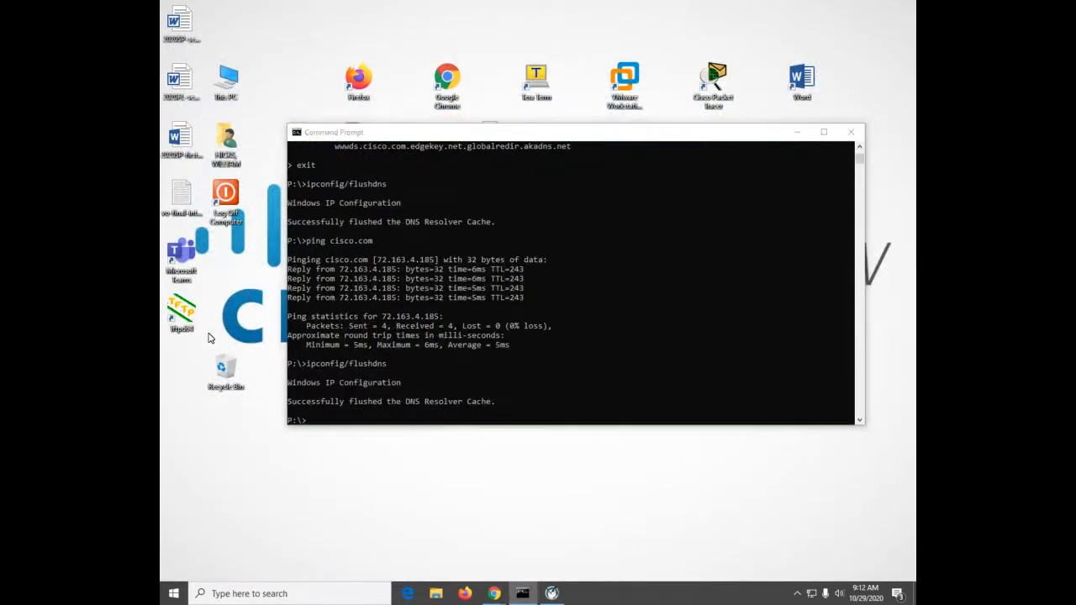
{"action": "type", "text": "wire"}
{"action": "key", "text": "Return"}
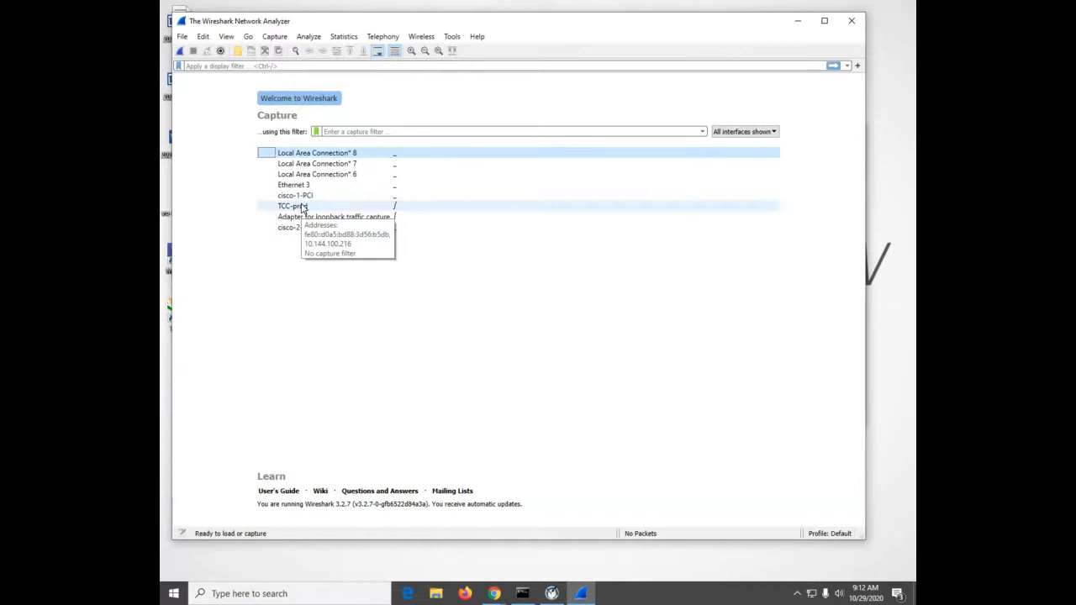
{"action": "left_click", "coordinate": [303, 207]}
{"action": "double_click", "coordinate": [303, 207]}
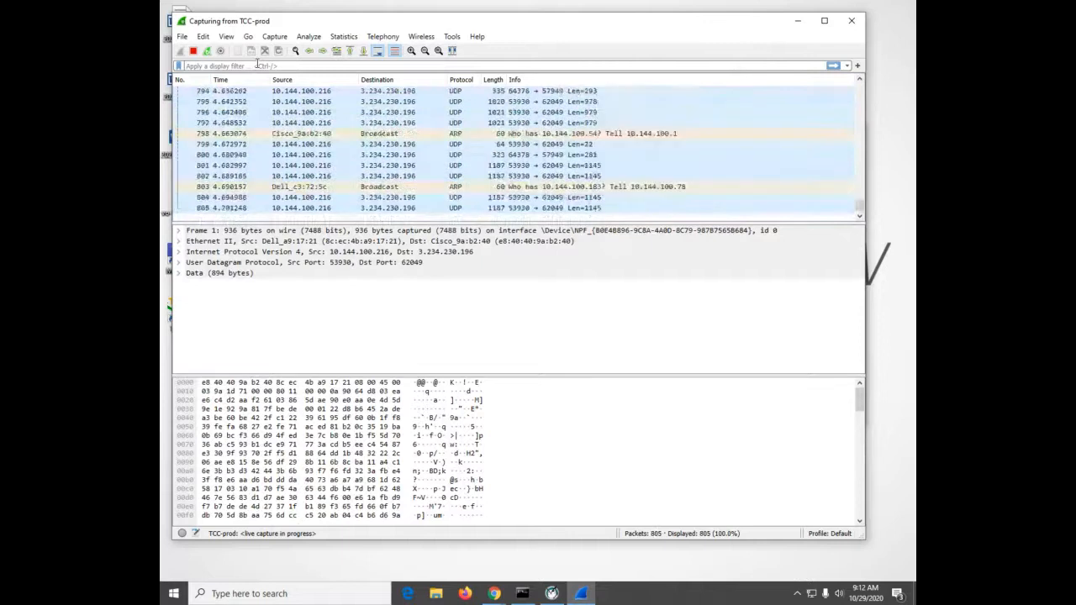
Apply the display filter udp.port==53 to the running capture
{"action": "type", "text": "udp"}
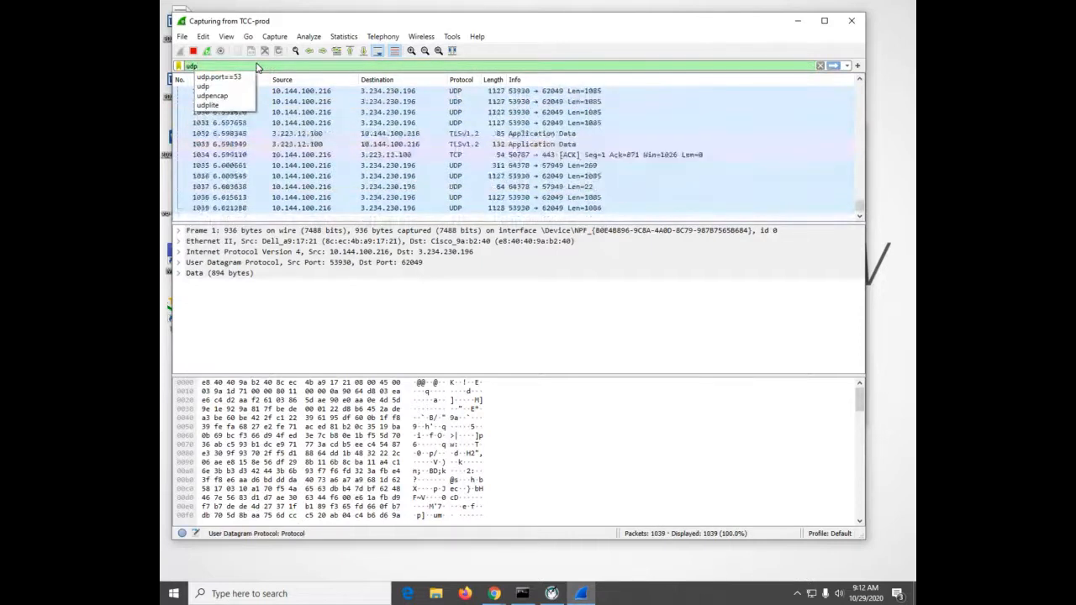
{"action": "type", "text": ".port"}
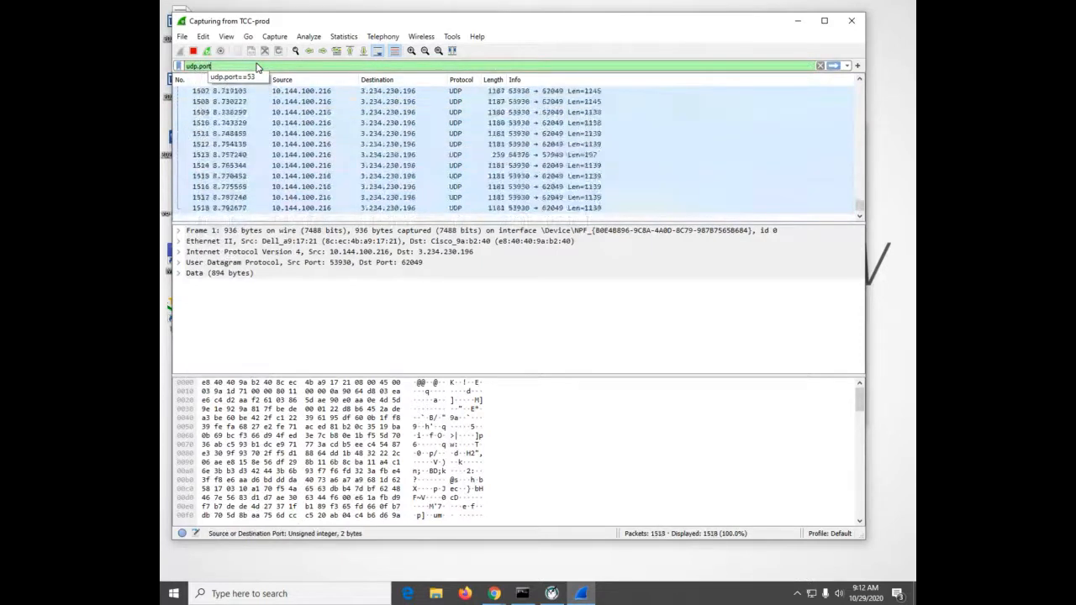
{"action": "type", "text": "==53"}
{"action": "key", "text": "Return"}
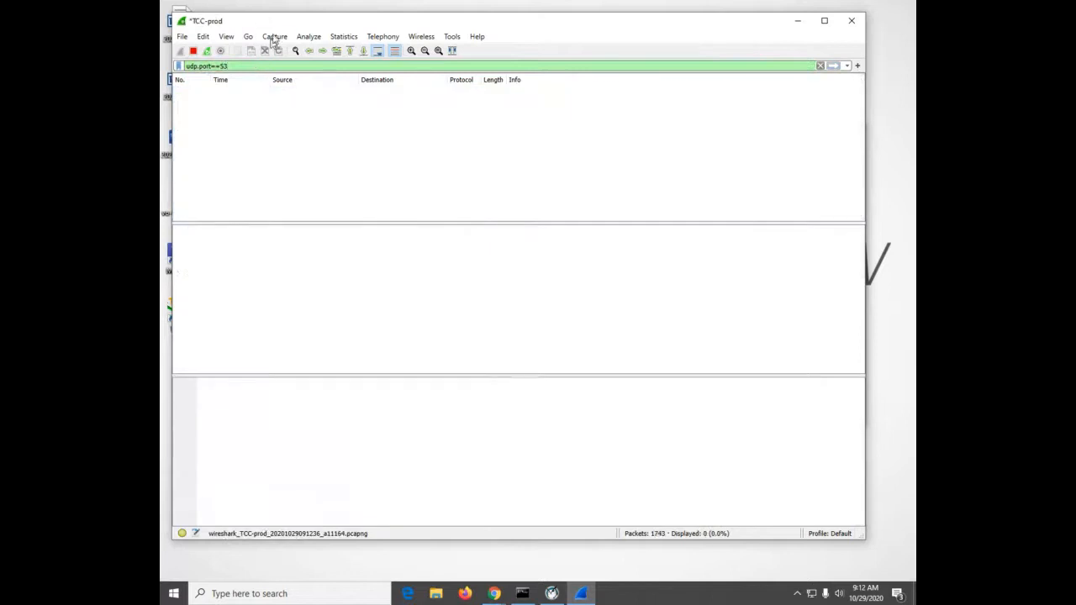
Ping cisco.com from Command Prompt while the capture is running, and stop the capture in Wireshark
{"action": "left_click", "coordinate": [522, 592]}
{"action": "left_click", "coordinate": [638, 392]}
{"action": "key", "text": "Up"}
{"action": "key", "text": "Up"}
{"action": "key", "text": "Up"}
{"action": "key", "text": "Up"}
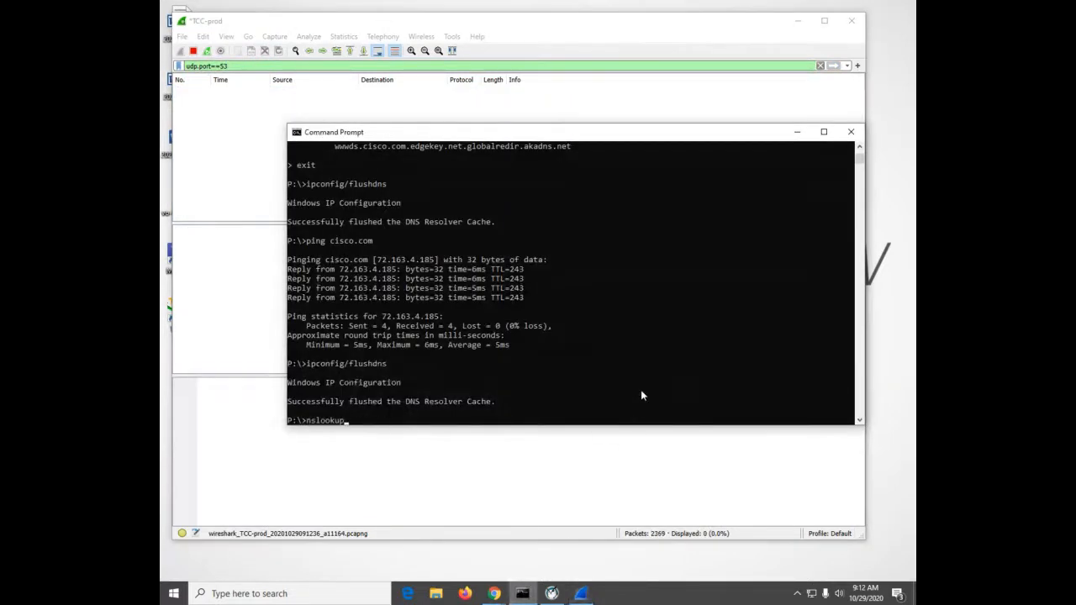
{"action": "key", "text": "Up"}
{"action": "key", "text": "Up"}
{"action": "key", "text": "Return"}
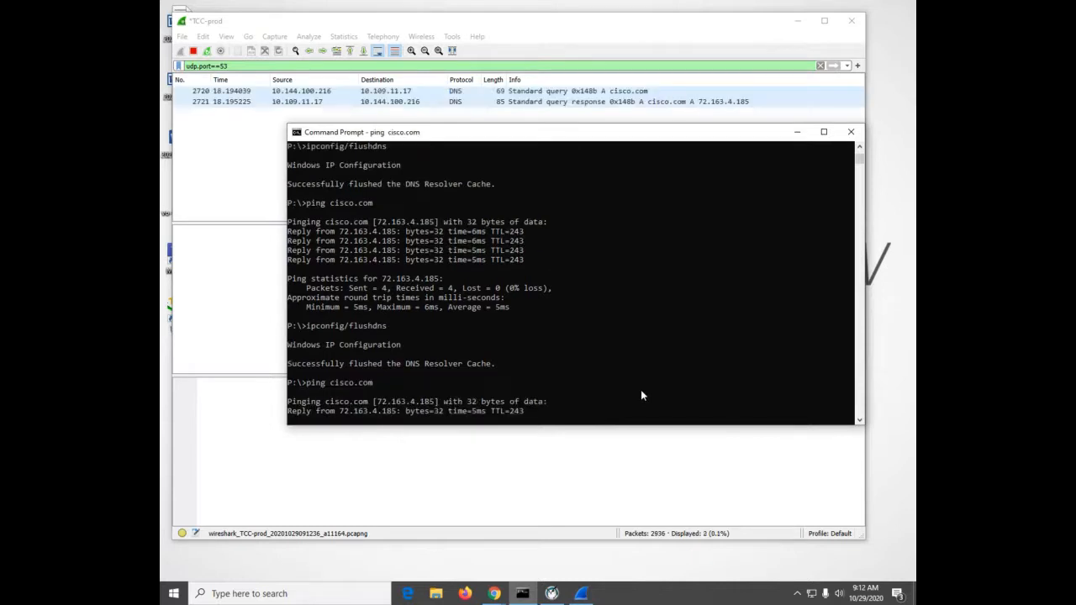
{"action": "left_click", "coordinate": [260, 189]}
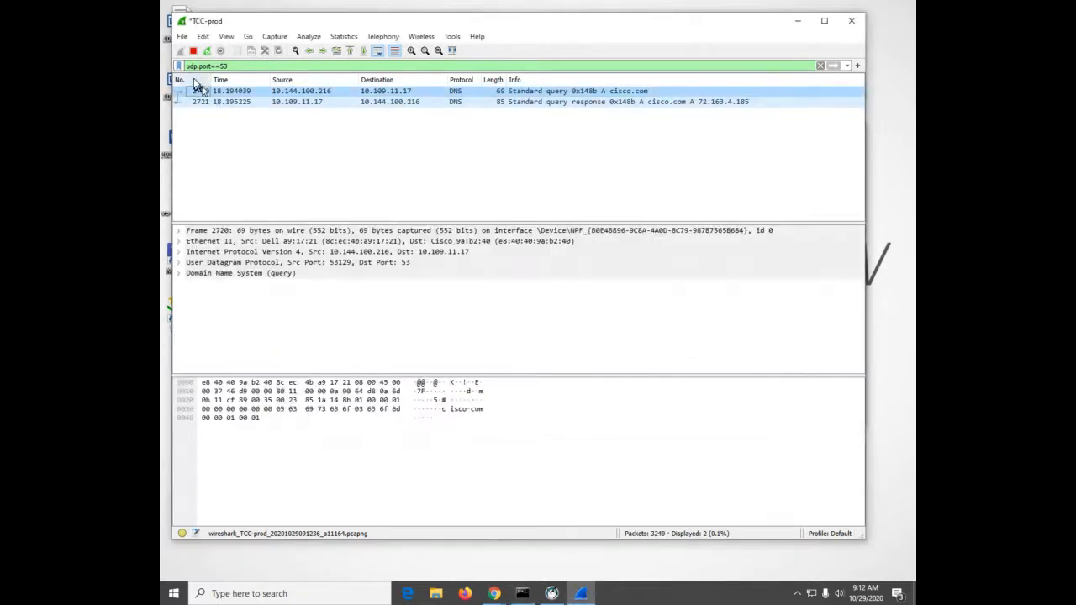
{"action": "left_click", "coordinate": [192, 50]}
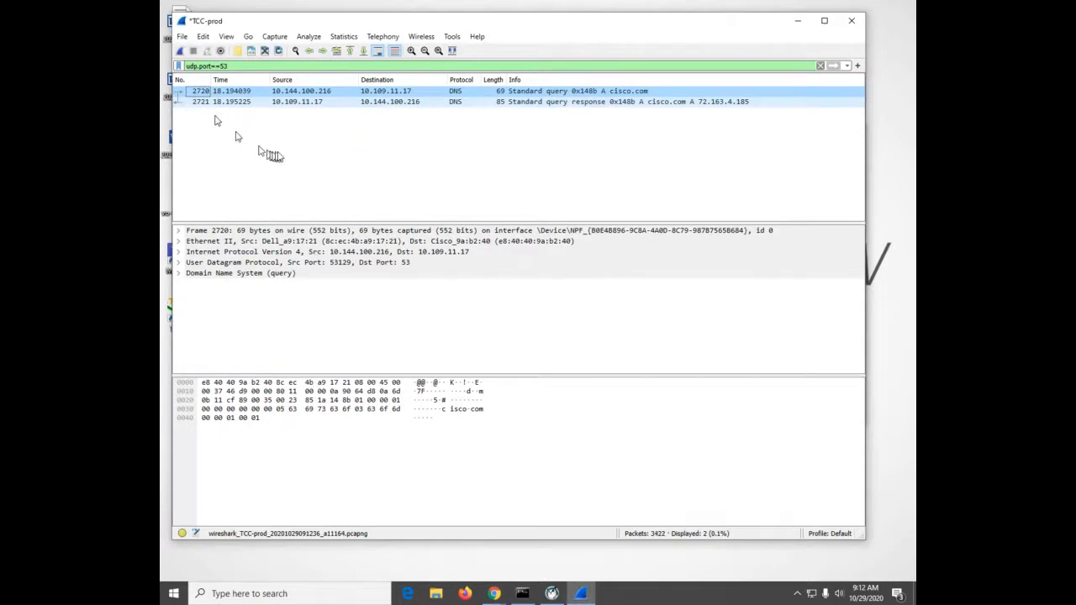
Select the DNS query response packet and examine its frame, Ethernet II and Internet Protocol Version 4 details
{"action": "left_click", "coordinate": [521, 105]}
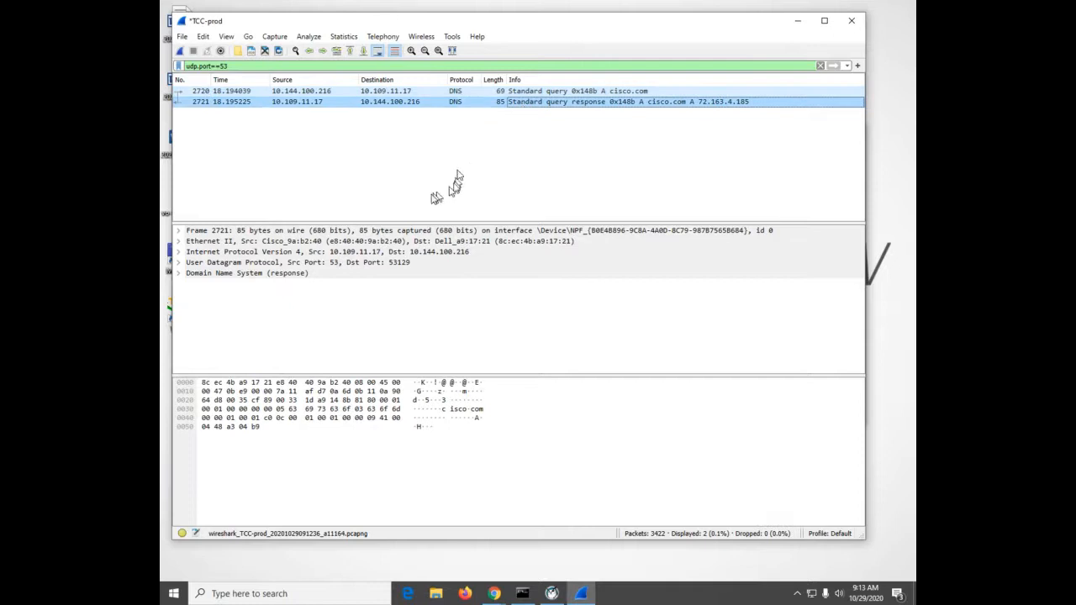
{"action": "left_click", "coordinate": [178, 231]}
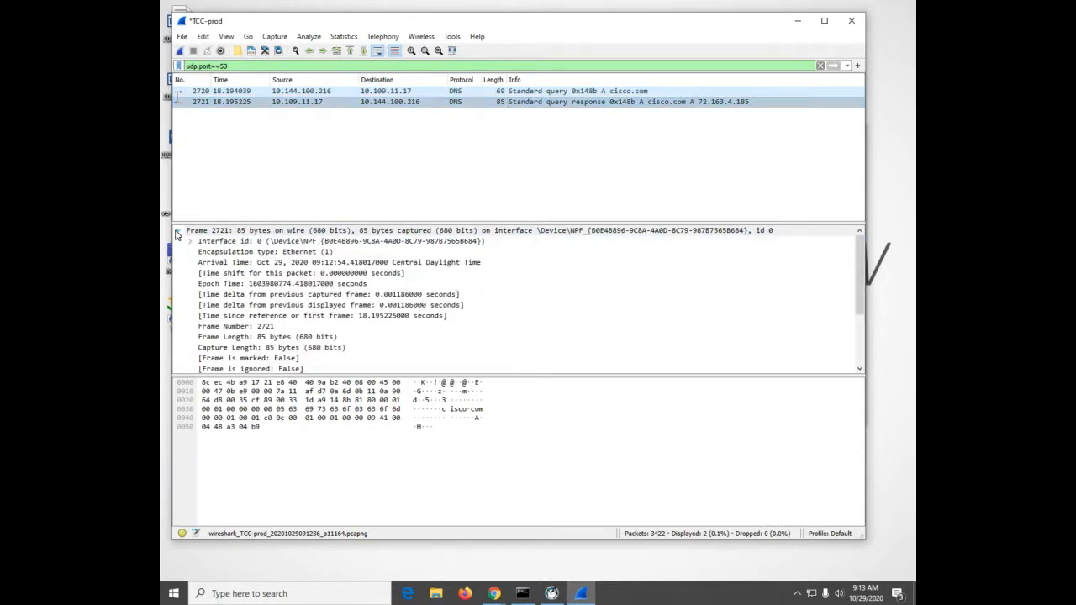
{"action": "left_click", "coordinate": [178, 231]}
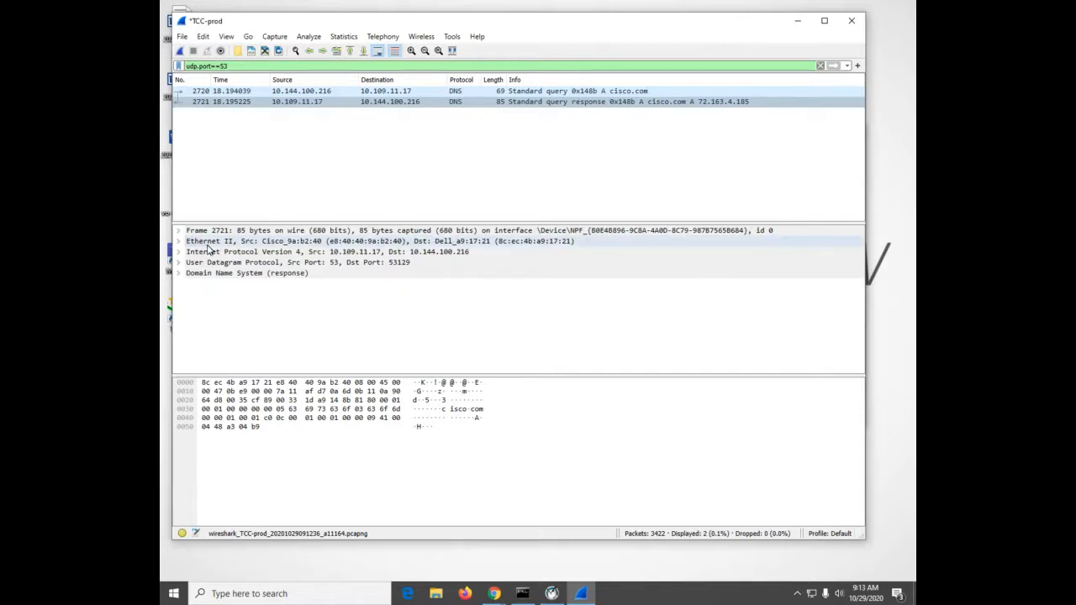
{"action": "left_click", "coordinate": [207, 243]}
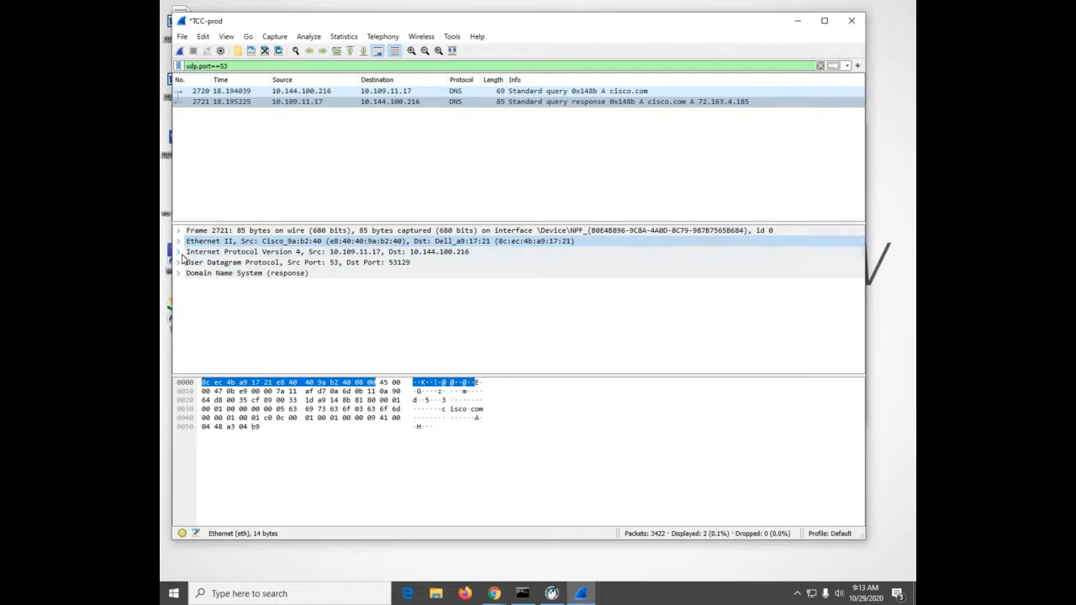
{"action": "left_click", "coordinate": [179, 252]}
{"action": "scroll", "coordinate": [217, 290], "scroll_direction": "down", "scroll_amount": 2}
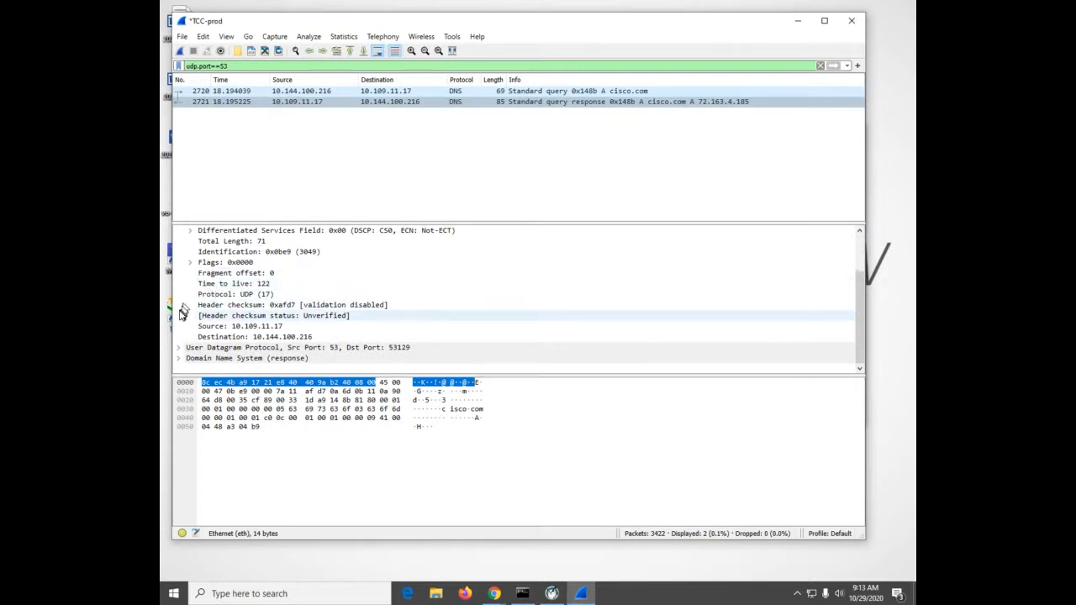
Examine the User Datagram Protocol ports and the Domain Name System section of the response packet
{"action": "left_click", "coordinate": [180, 348]}
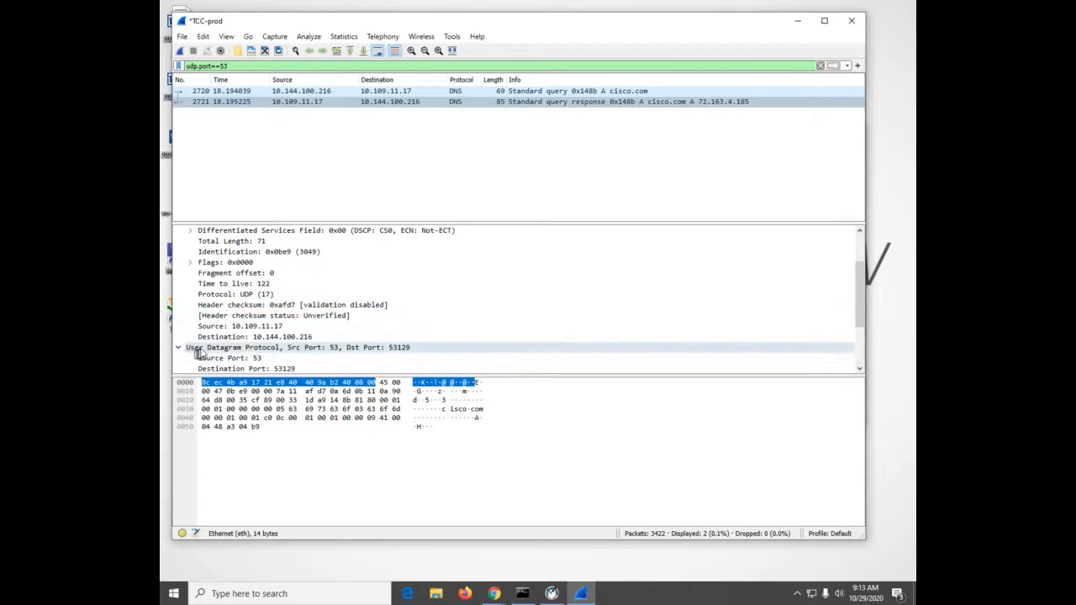
{"action": "scroll", "coordinate": [291, 327], "scroll_direction": "down", "scroll_amount": 3}
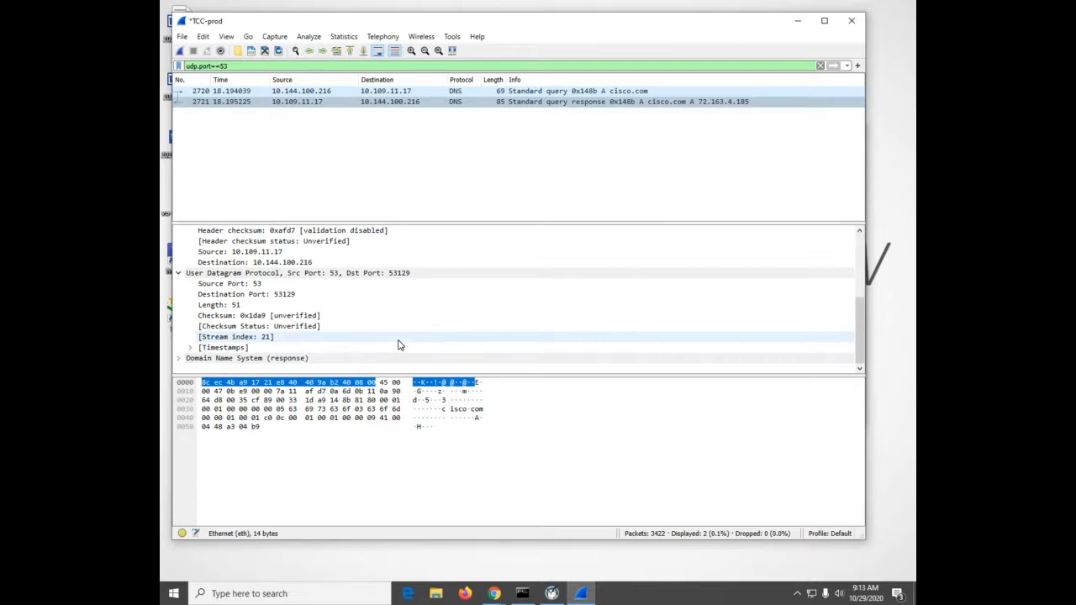
{"action": "left_click", "coordinate": [178, 359]}
{"action": "scroll", "coordinate": [305, 353], "scroll_direction": "down", "scroll_amount": 4}
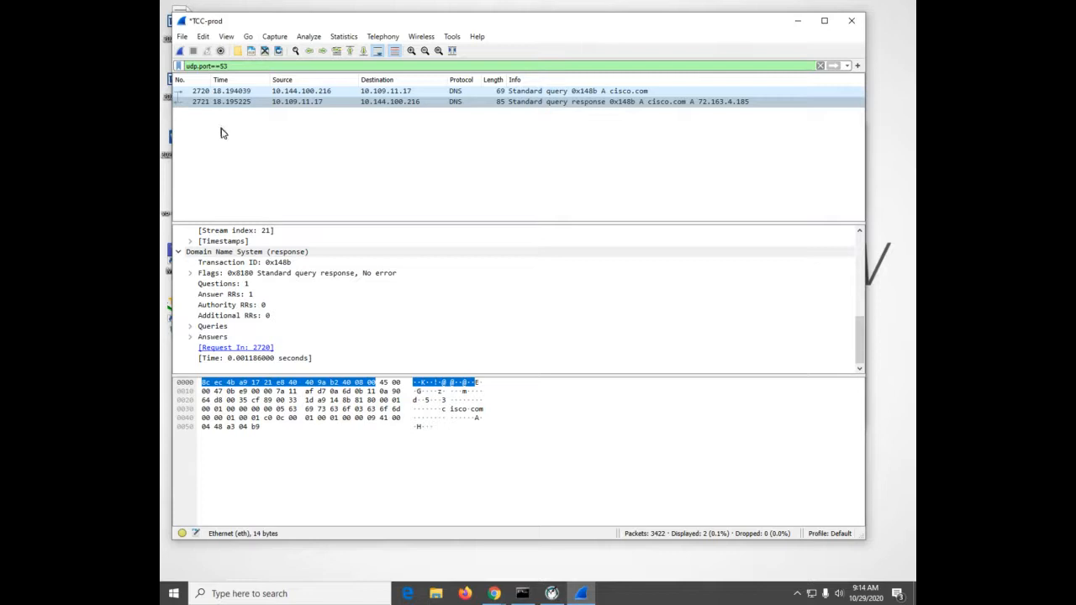
{"action": "left_click", "coordinate": [179, 252]}
{"action": "left_click", "coordinate": [218, 284]}
{"action": "scroll", "coordinate": [219, 285], "scroll_direction": "up", "scroll_amount": 4}
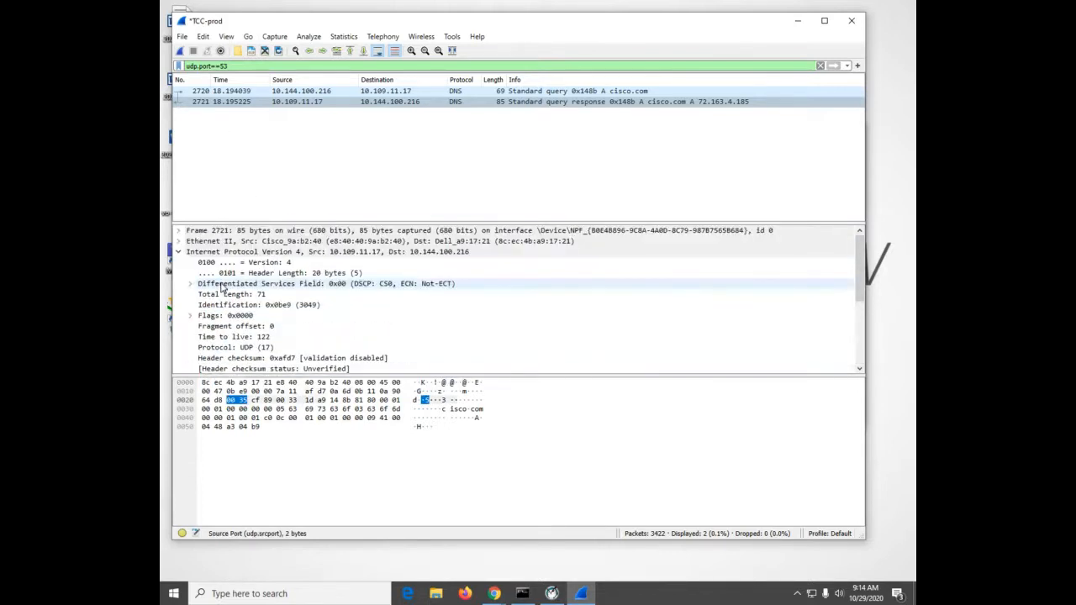
Select the cisco.com standard query packet, collapse its IPv4 details and examine its UDP source and destination ports
{"action": "left_click", "coordinate": [591, 91]}
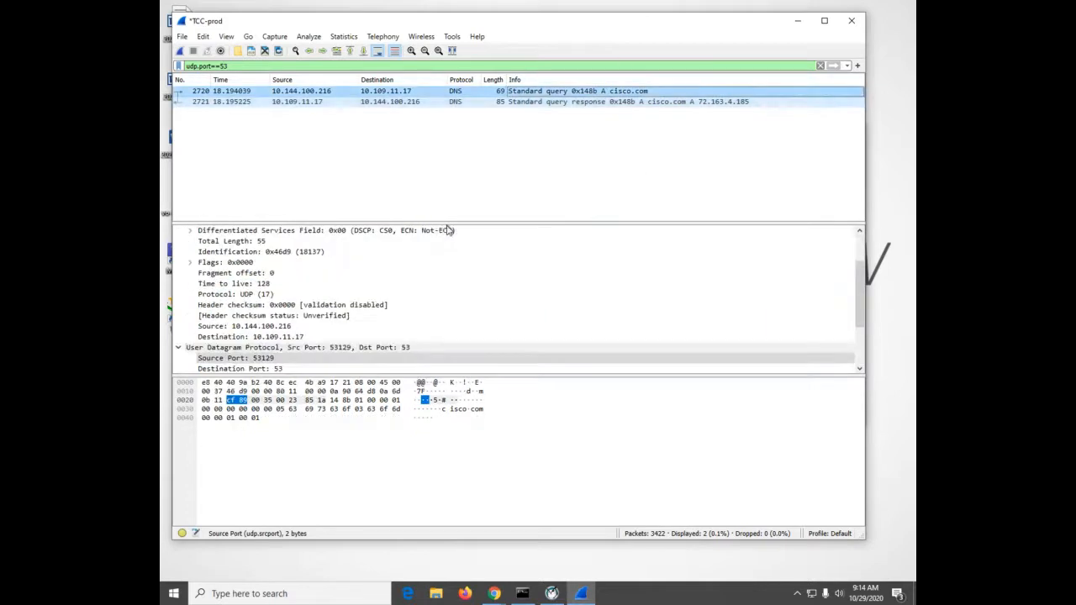
{"action": "scroll", "coordinate": [305, 309], "scroll_direction": "up", "scroll_amount": 2}
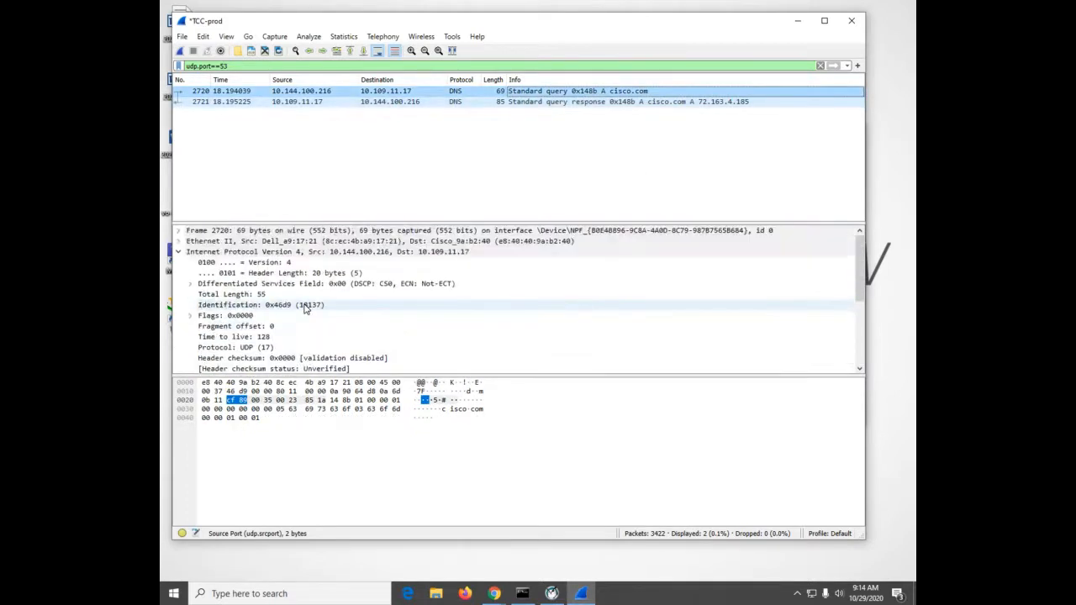
{"action": "left_click", "coordinate": [178, 252]}
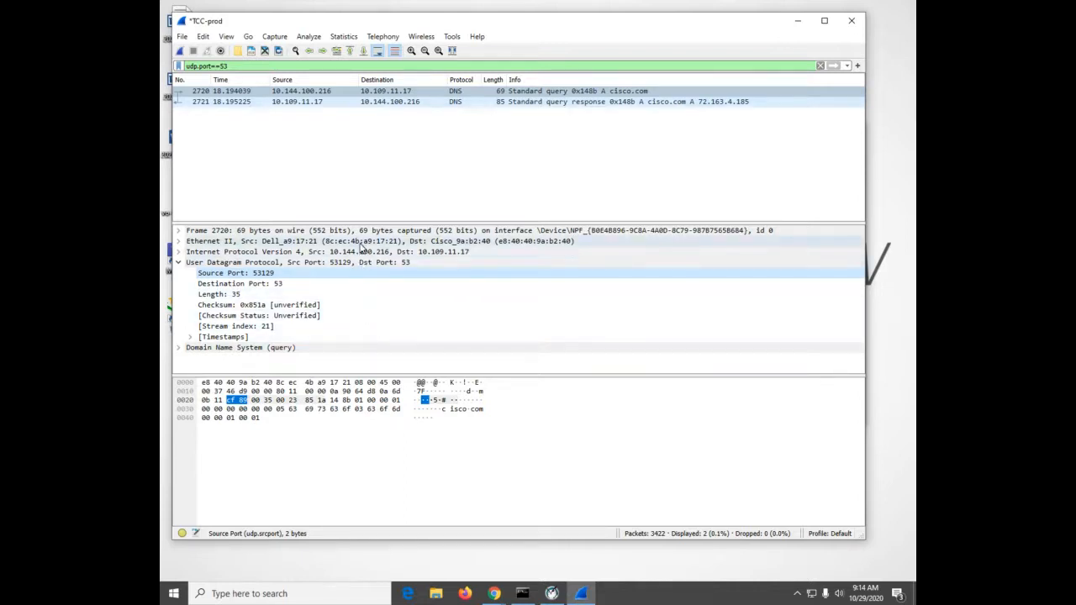
Run ipconfig /all in Command Prompt and examine the TCC-prod adapter's addresses, default gateway and DNS servers
{"action": "left_click", "coordinate": [527, 594]}
{"action": "left_click", "coordinate": [650, 328]}
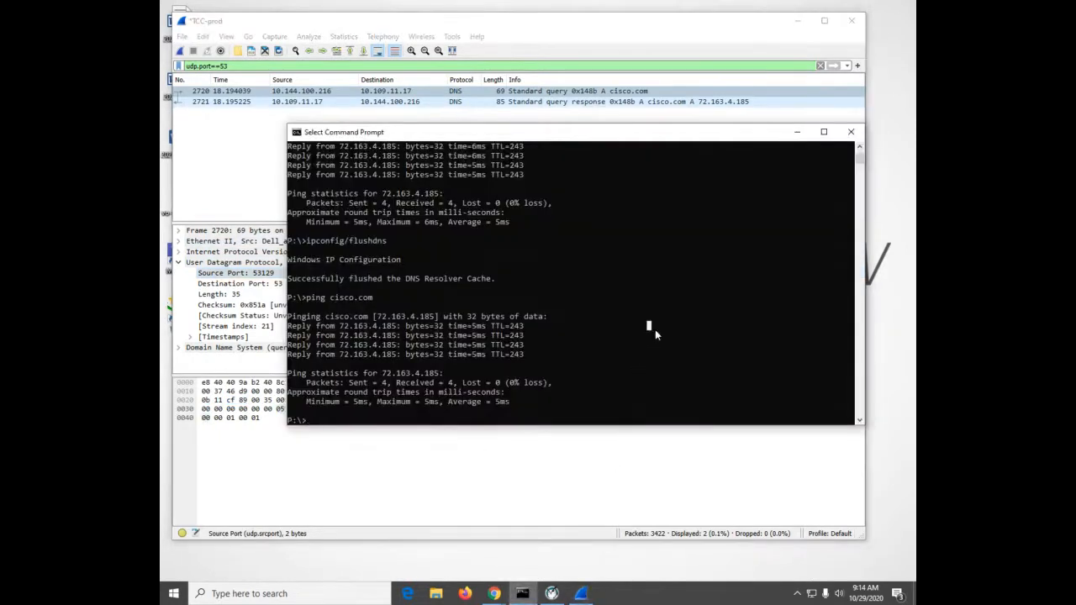
{"action": "type", "text": "ipconfig /all"}
{"action": "key", "text": "Return"}
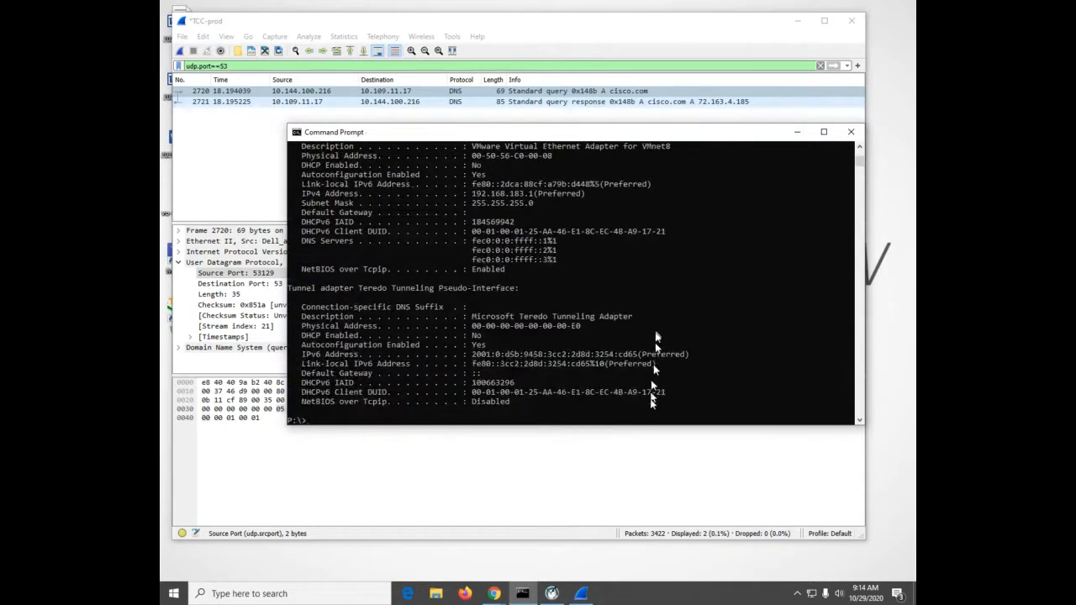
{"action": "scroll", "coordinate": [651, 405], "scroll_direction": "up", "scroll_amount": 3}
{"action": "scroll", "coordinate": [651, 406], "scroll_direction": "up", "scroll_amount": 6}
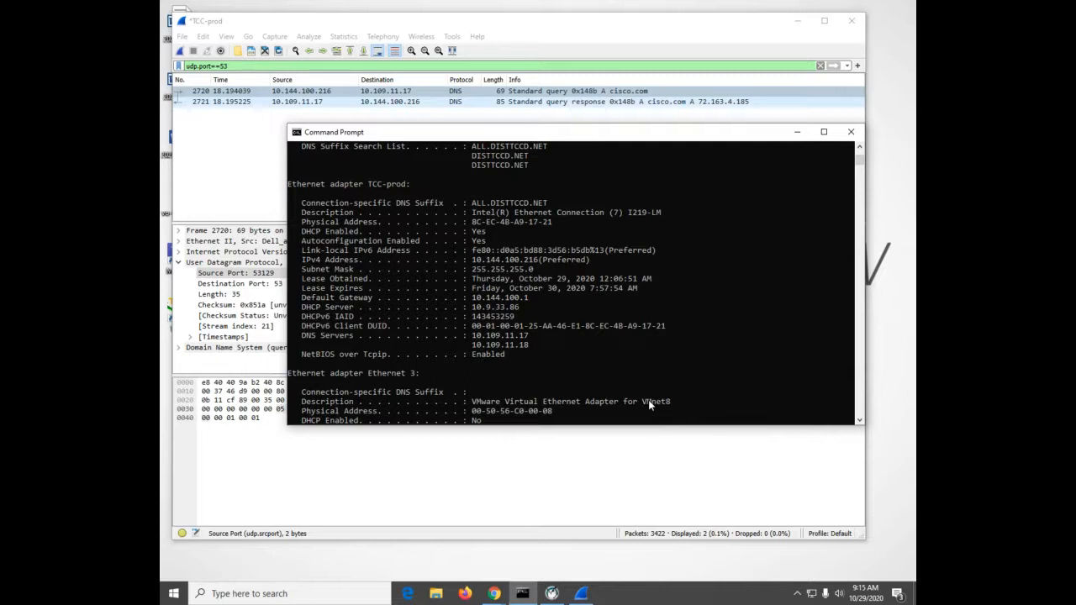
Collapse the query packet's UDP details in Wireshark and compare its addresses with the TCC-prod adapter settings in Command Prompt
{"action": "left_click", "coordinate": [412, 440]}
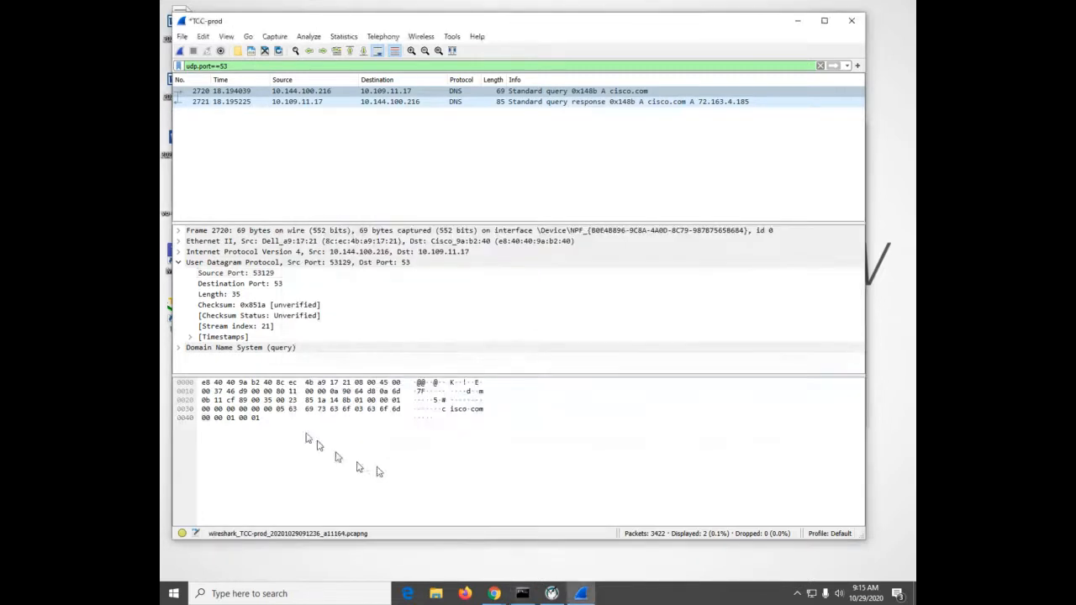
{"action": "left_click", "coordinate": [178, 262]}
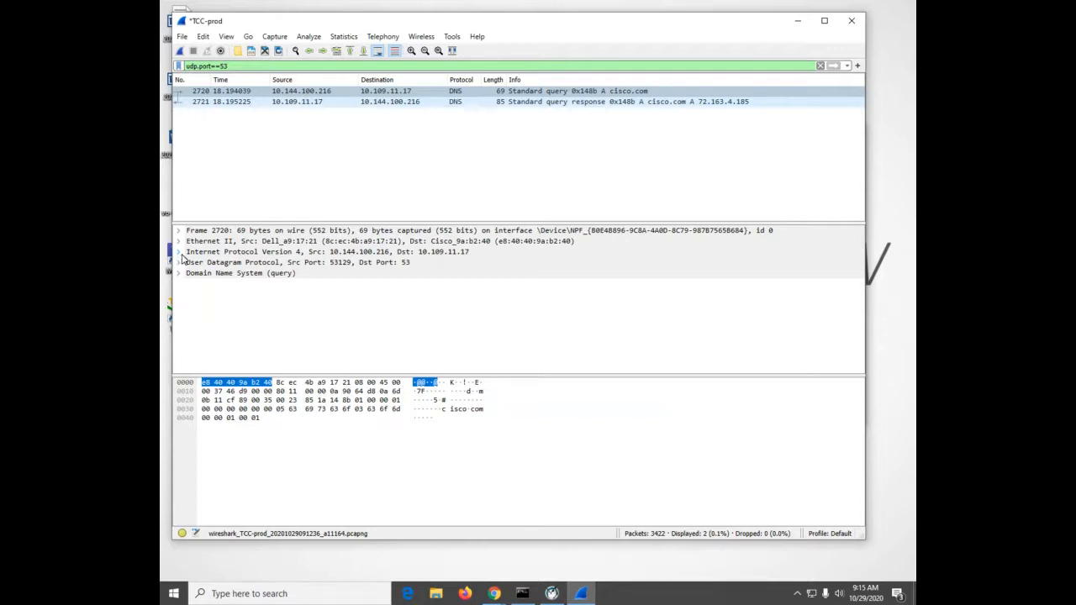
{"action": "left_click", "coordinate": [522, 593]}
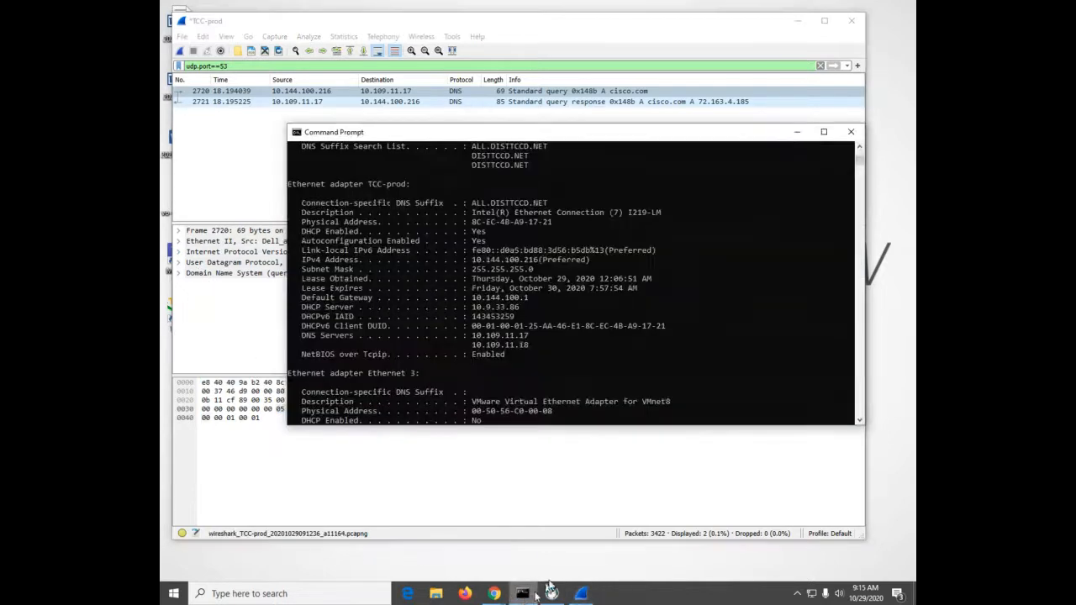
{"action": "left_click", "coordinate": [772, 392]}
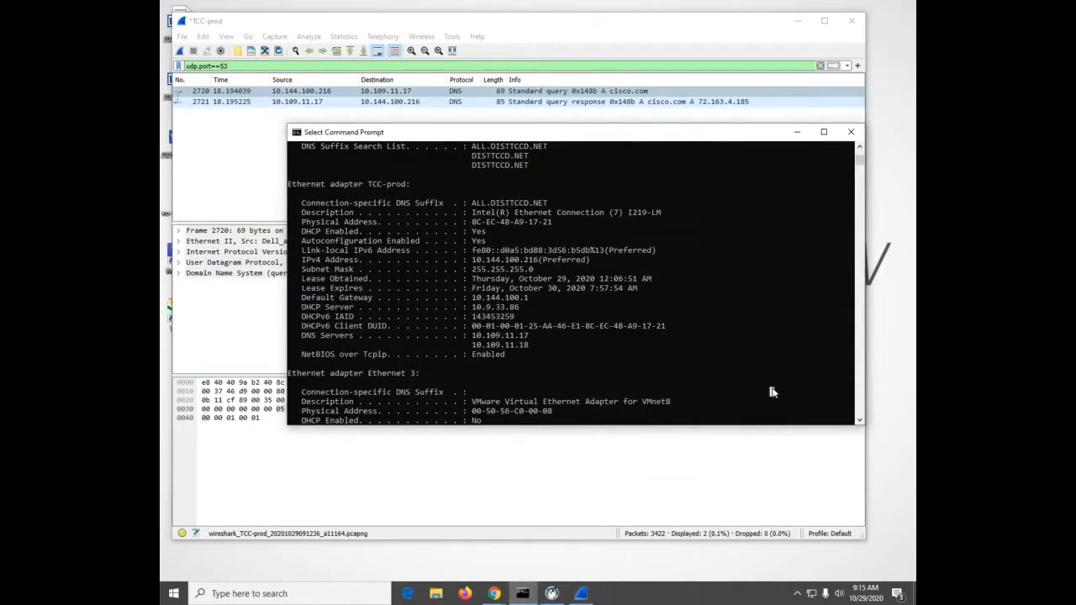
Review the TCC-prod adapter's DNS servers in Command Prompt and expand the query packet's User Datagram Protocol details in Wireshark
{"action": "left_click", "coordinate": [251, 330]}
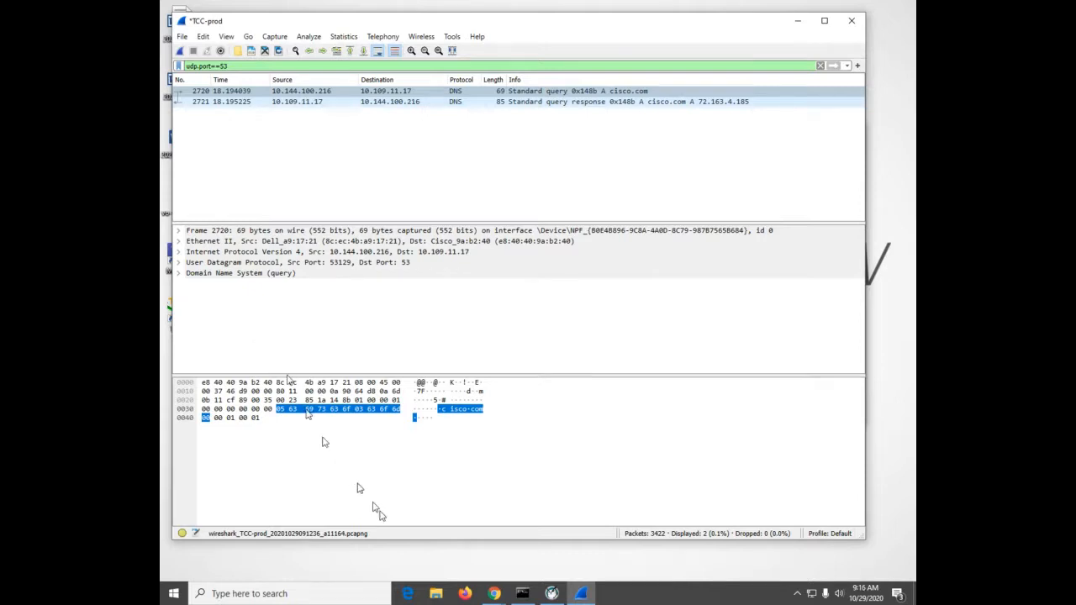
{"action": "left_click", "coordinate": [522, 593]}
{"action": "scroll", "coordinate": [582, 287], "scroll_direction": "down", "scroll_amount": 8}
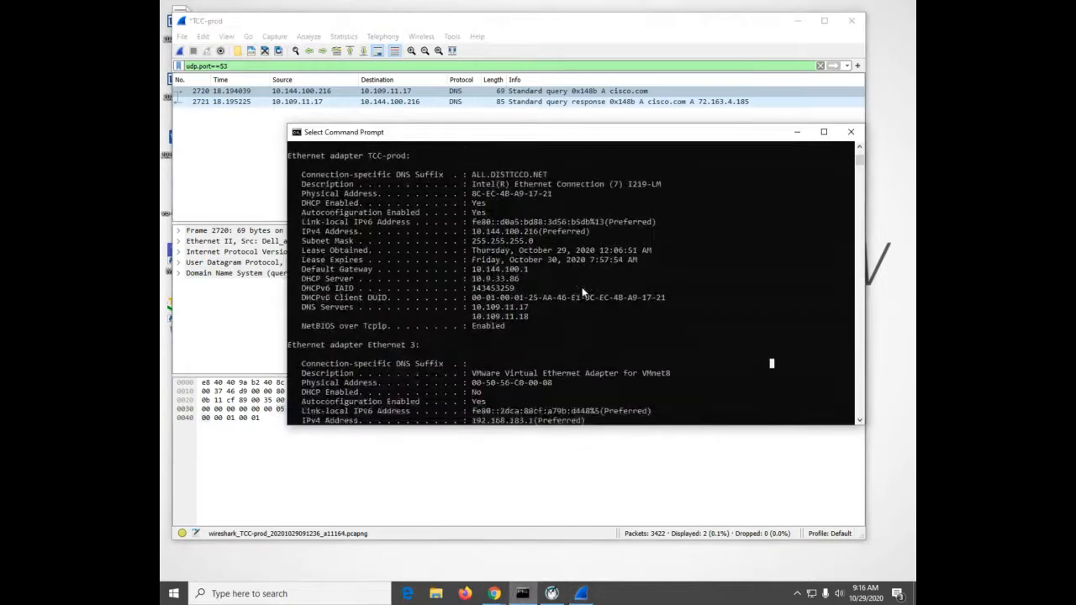
{"action": "scroll", "coordinate": [582, 287], "scroll_direction": "down", "scroll_amount": 3}
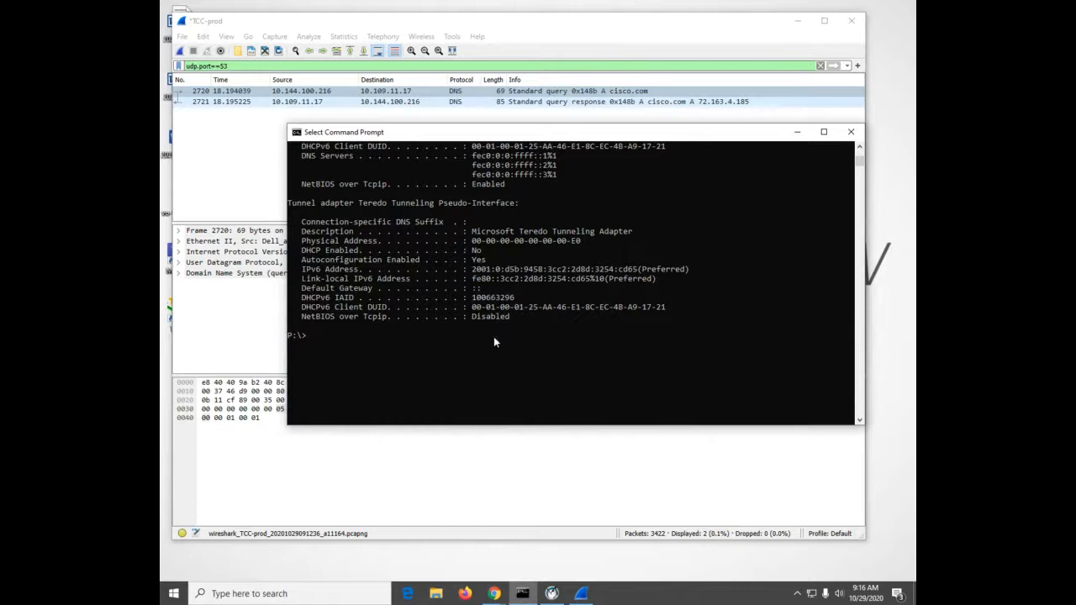
{"action": "scroll", "coordinate": [493, 336], "scroll_direction": "up", "scroll_amount": 3}
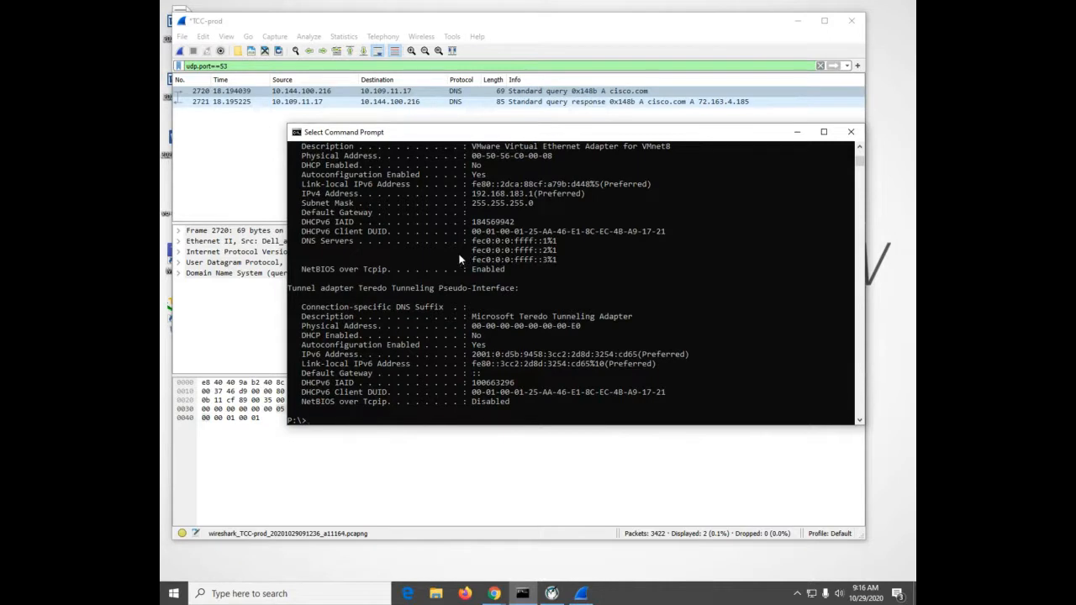
{"action": "scroll", "coordinate": [459, 260], "scroll_direction": "up", "scroll_amount": 2}
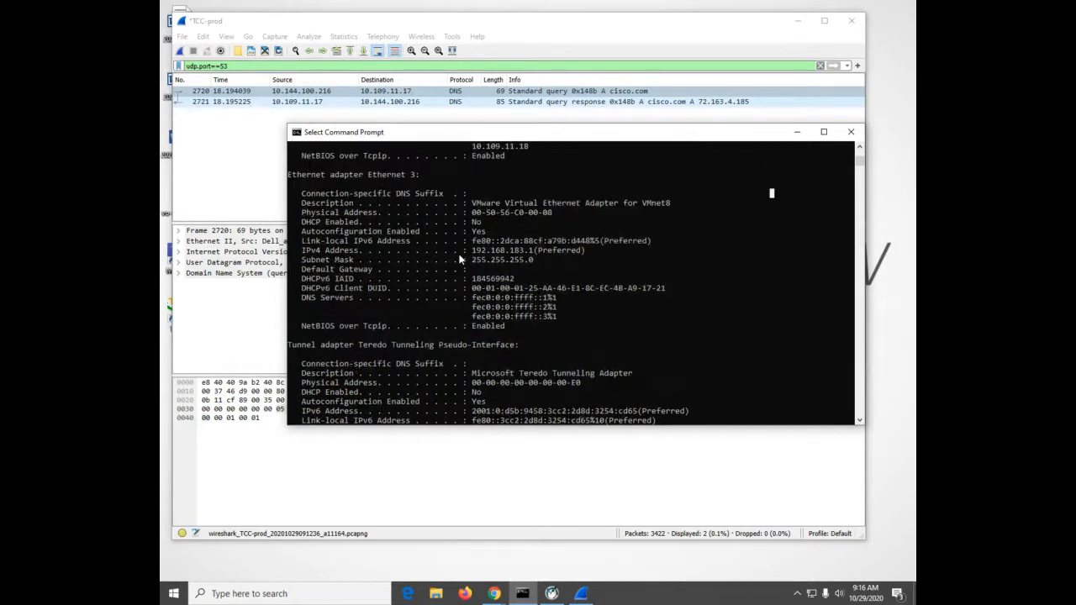
{"action": "scroll", "coordinate": [459, 259], "scroll_direction": "up", "scroll_amount": 7}
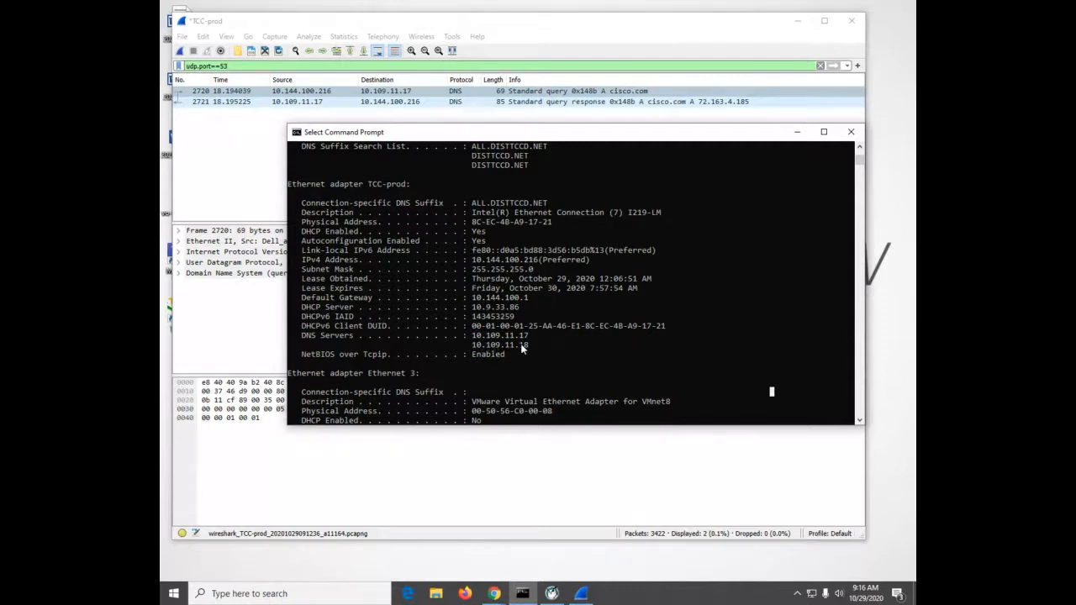
{"action": "left_click", "coordinate": [255, 298]}
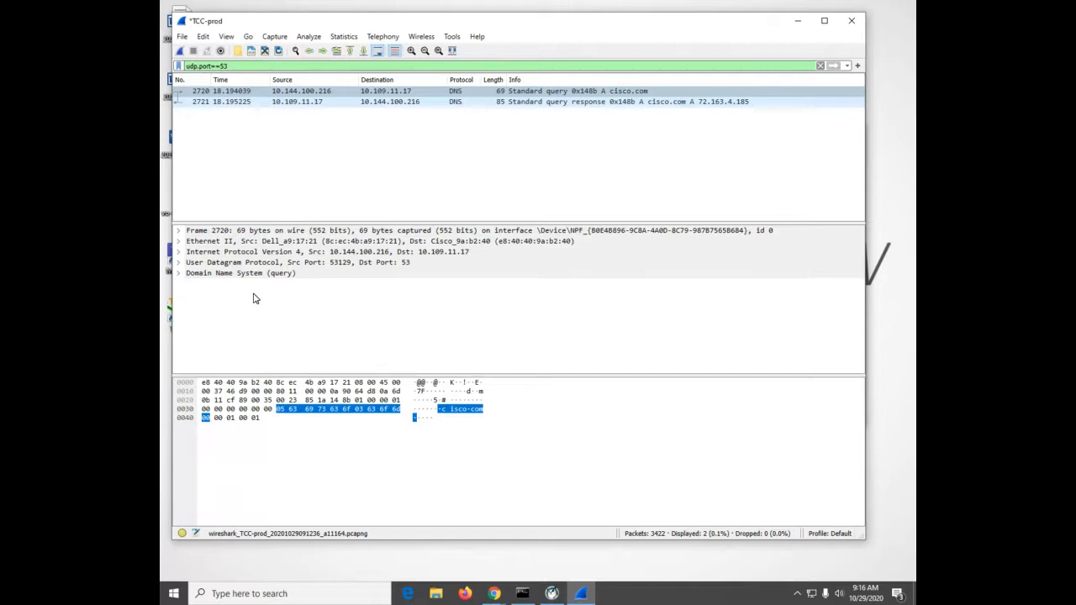
{"action": "left_click", "coordinate": [179, 263]}
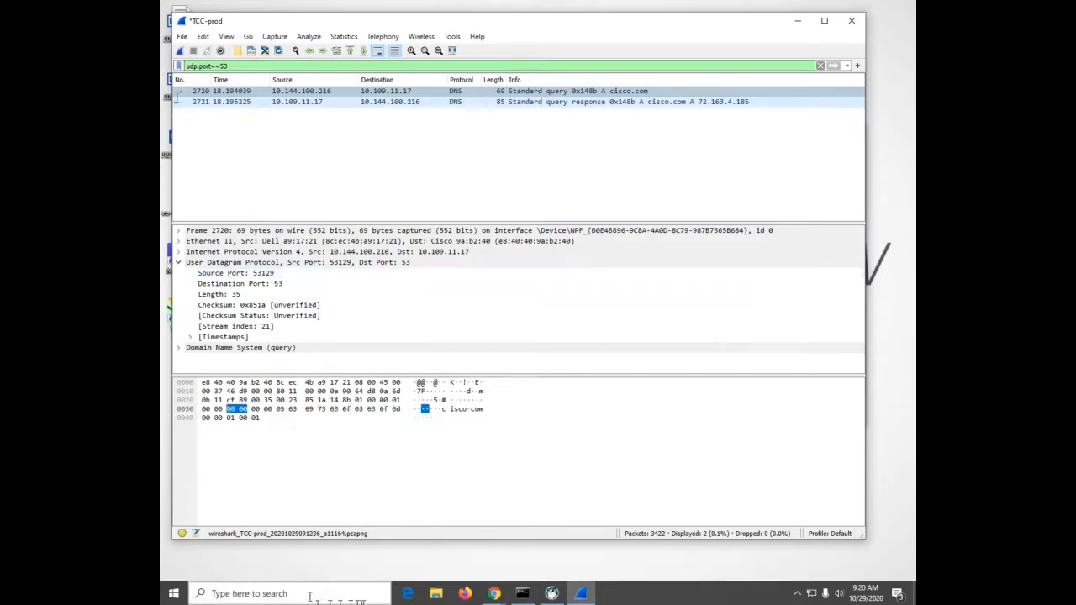
Run arp -a in Command Prompt and examine the ARP entries of the 10.144.100.216 interface
{"action": "left_click", "coordinate": [526, 595]}
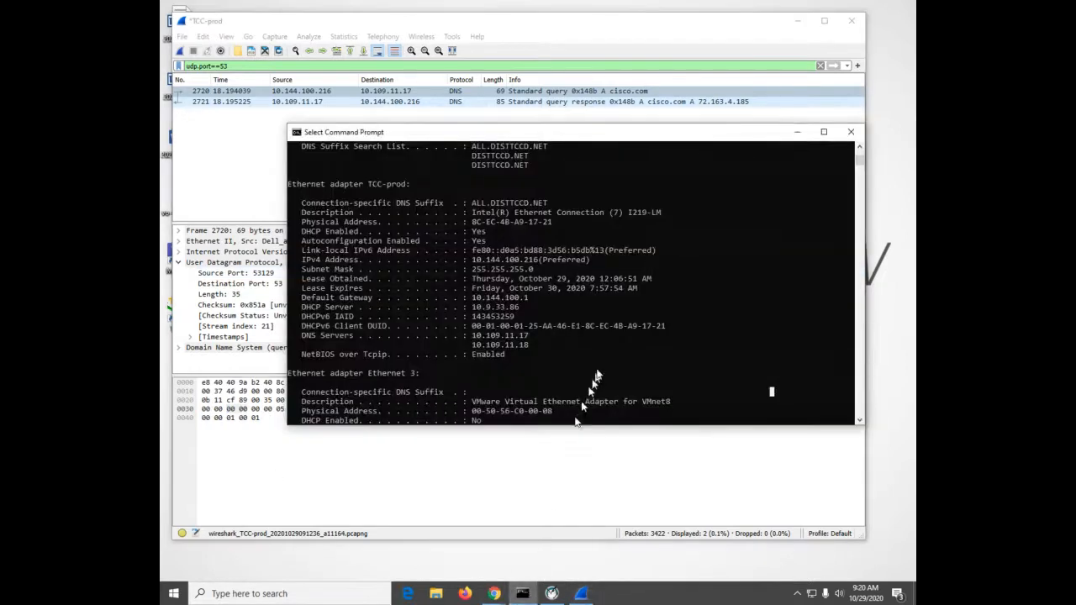
{"action": "left_click", "coordinate": [605, 337]}
{"action": "key", "text": "Return"}
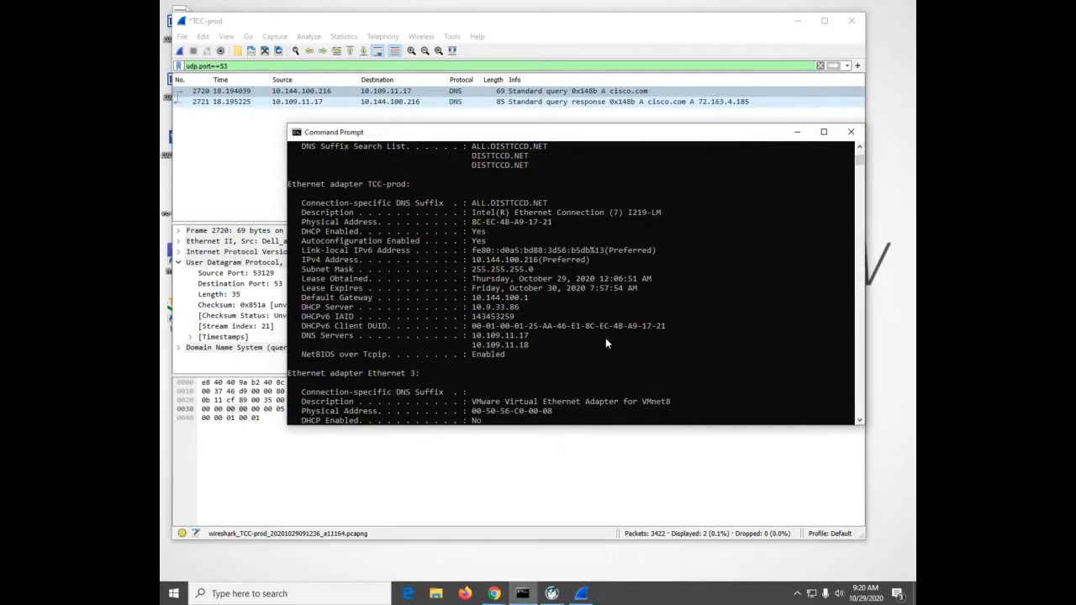
{"action": "type", "text": "arp -a"}
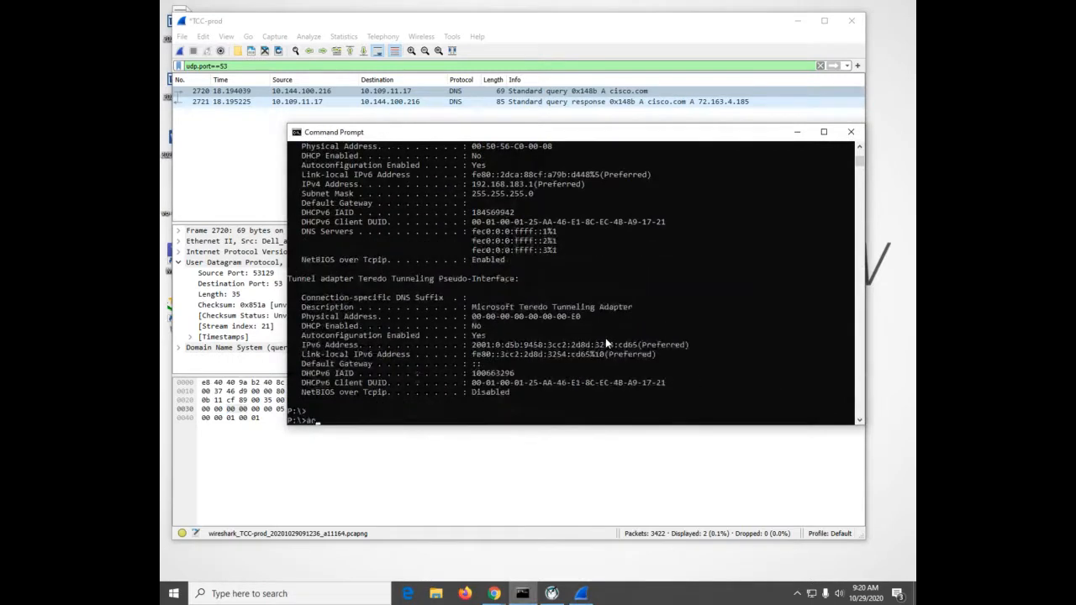
{"action": "key", "text": "Return"}
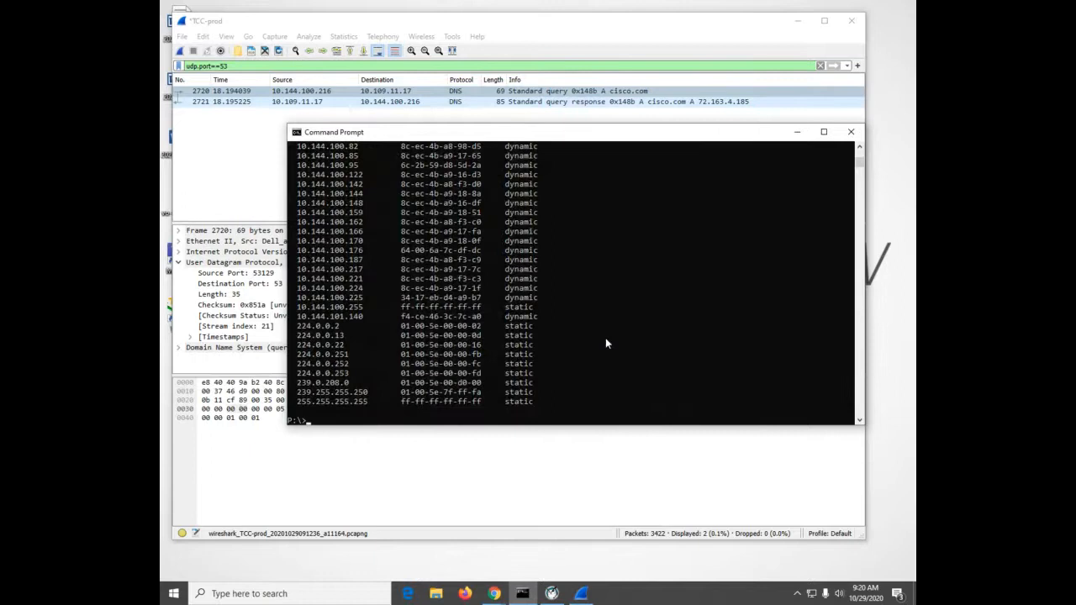
{"action": "scroll", "coordinate": [605, 343], "scroll_direction": "up", "scroll_amount": 6}
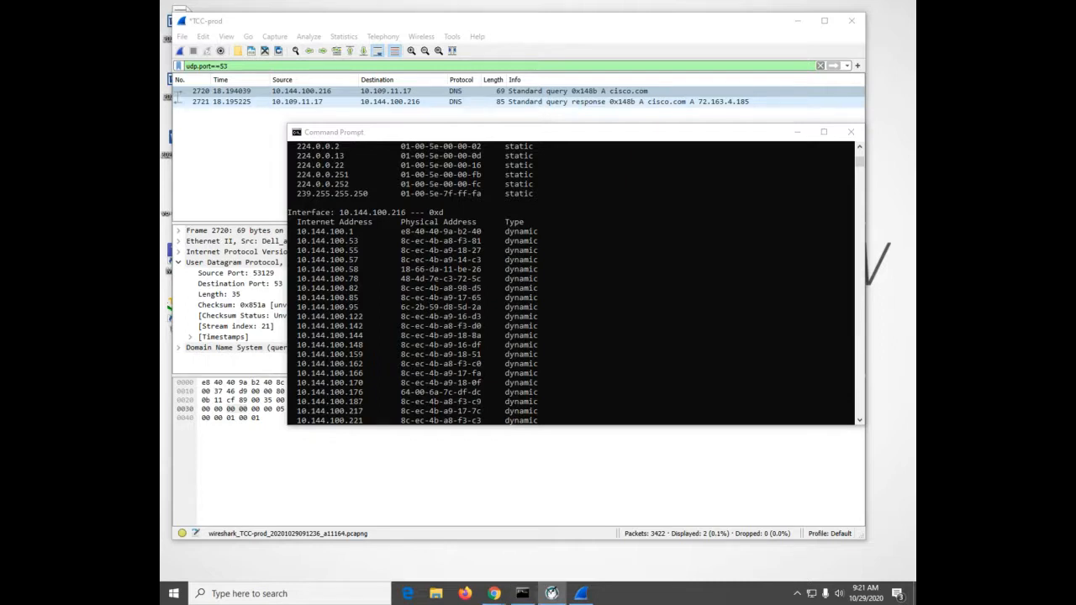
Bring the Insight Teacher Console into view, enlarge it, view all student screens as thumbnails and move it off the desktop
{"action": "mouse_move", "coordinate": [1075, 2]}
{"action": "left_mouse_down"}
{"action": "mouse_move", "coordinate": [915, 4]}
{"action": "mouse_move", "coordinate": [1075, 4]}
{"action": "left_mouse_up"}
{"action": "left_click_drag", "start_coordinate": [1075, 71], "coordinate": [469, 73]}
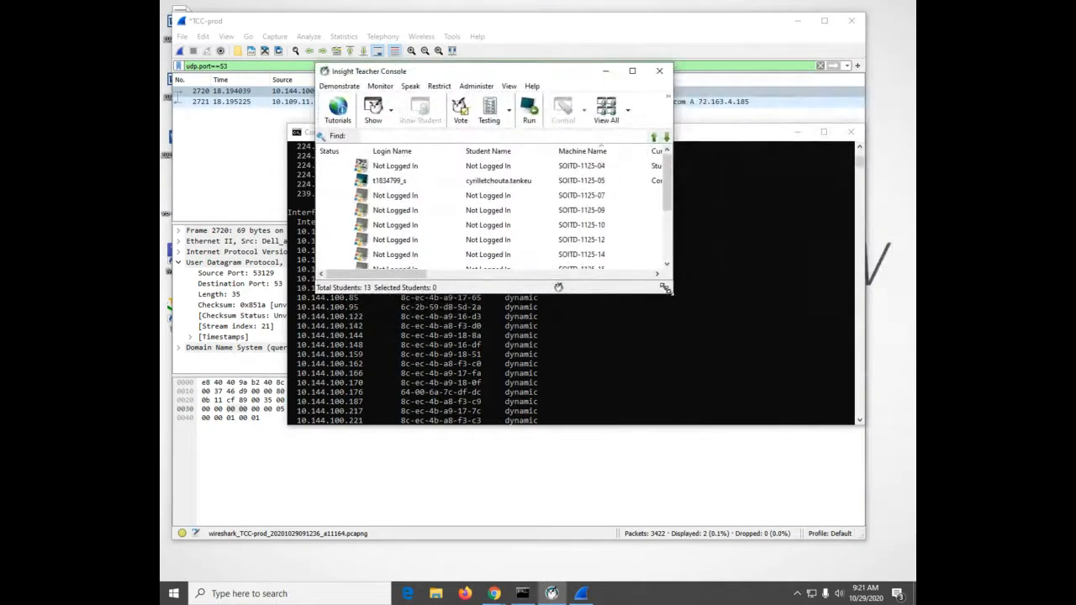
{"action": "left_click_drag", "start_coordinate": [672, 292], "coordinate": [805, 504]}
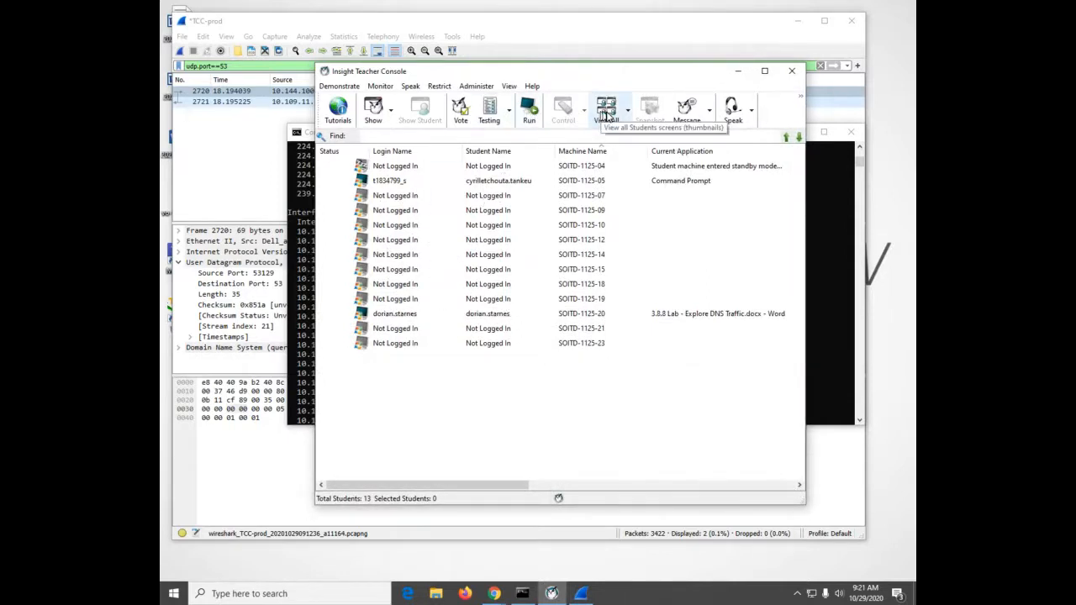
{"action": "left_click", "coordinate": [607, 111]}
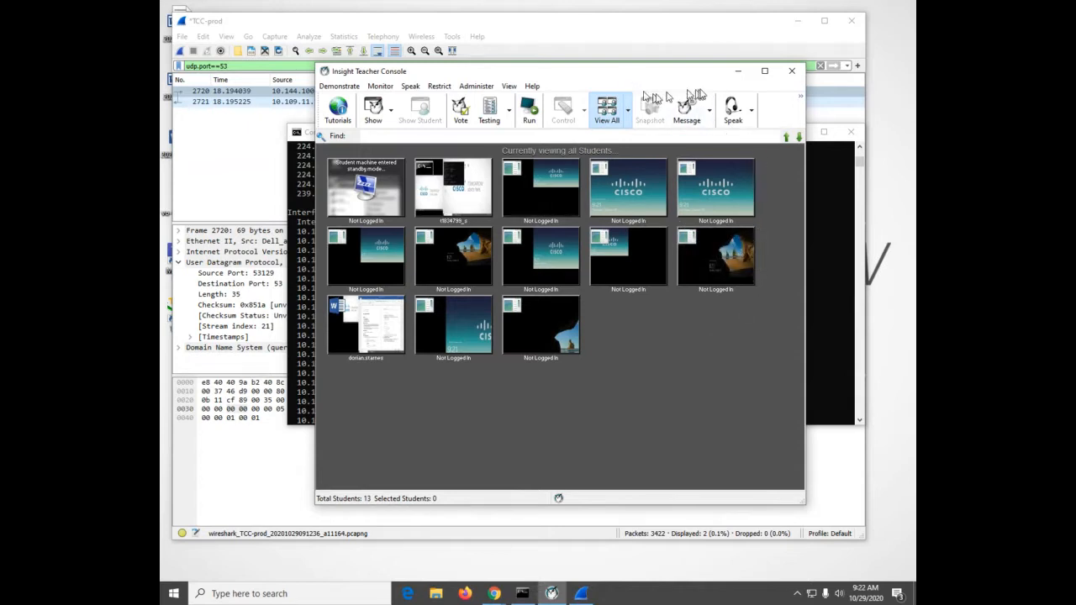
{"action": "left_click_drag", "start_coordinate": [710, 76], "coordinate": [916, 132]}
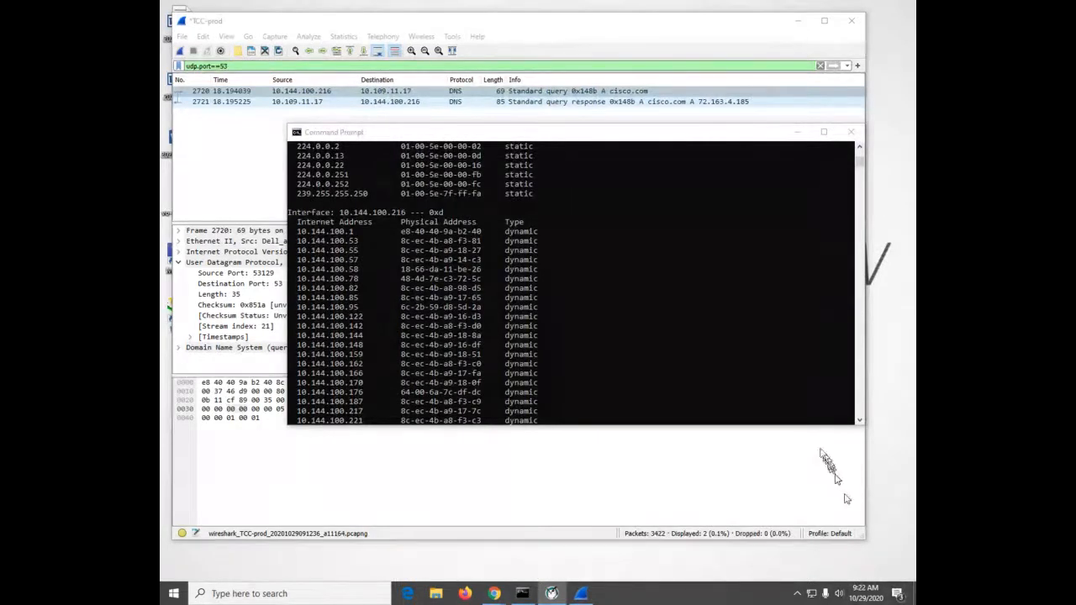
Return to Command Prompt and compare the dynamic and static ARP entries listed for the 10.144.100.216 interface
{"action": "left_click", "coordinate": [727, 359]}
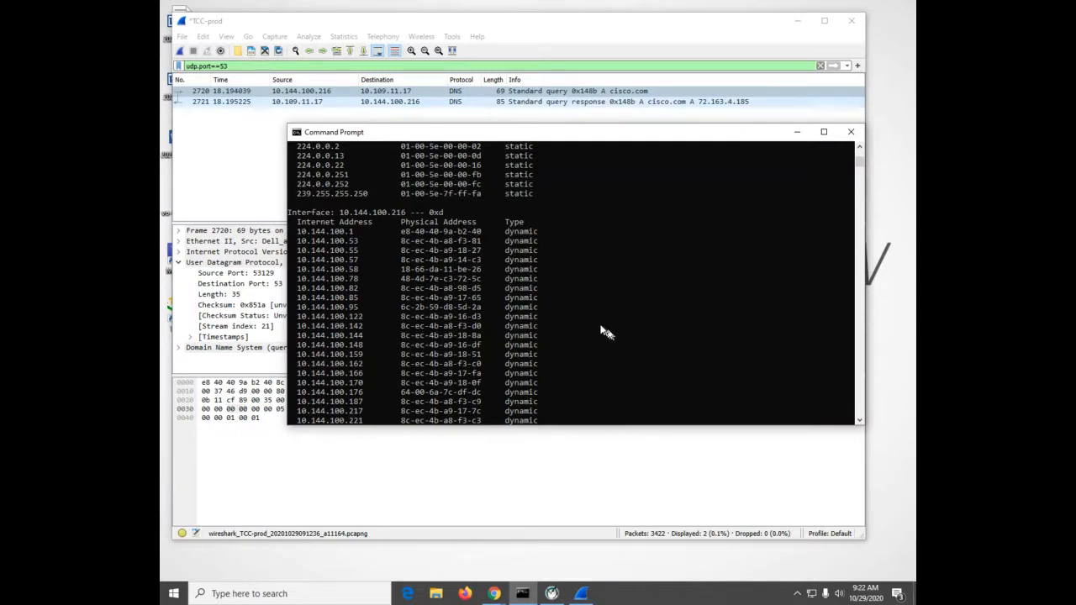
{"action": "scroll", "coordinate": [604, 331], "scroll_direction": "down", "scroll_amount": 2}
{"action": "scroll", "coordinate": [601, 331], "scroll_direction": "down", "scroll_amount": 4}
{"action": "scroll", "coordinate": [601, 330], "scroll_direction": "up", "scroll_amount": 6}
{"action": "scroll", "coordinate": [600, 330], "scroll_direction": "down", "scroll_amount": 2}
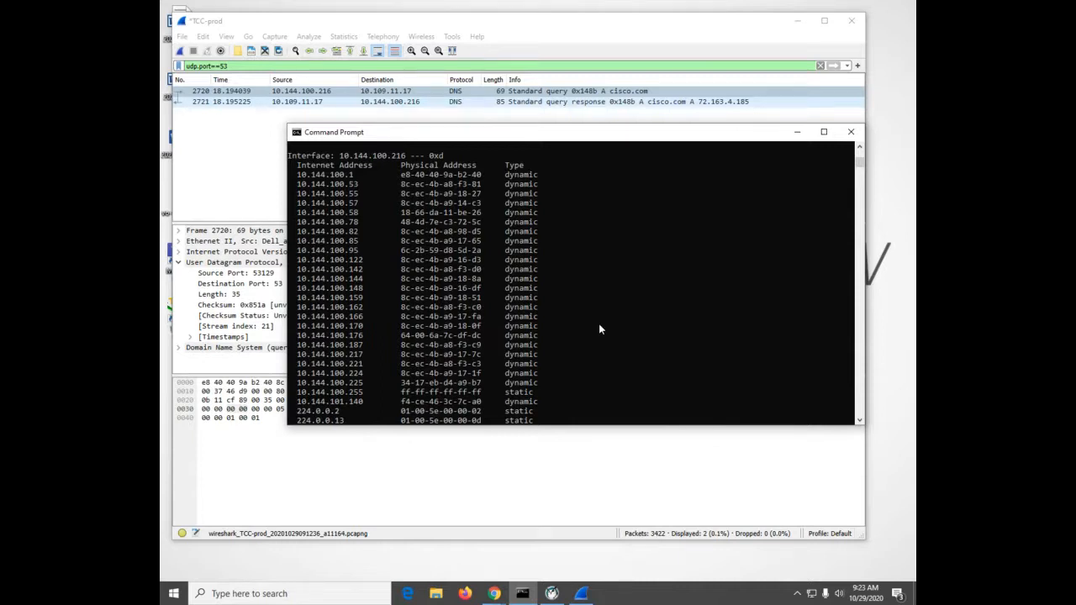
Run ipconfig in Command Prompt to list the IP configuration of the network adapters
{"action": "key", "text": "Return"}
{"action": "type", "text": "ipconfig"}
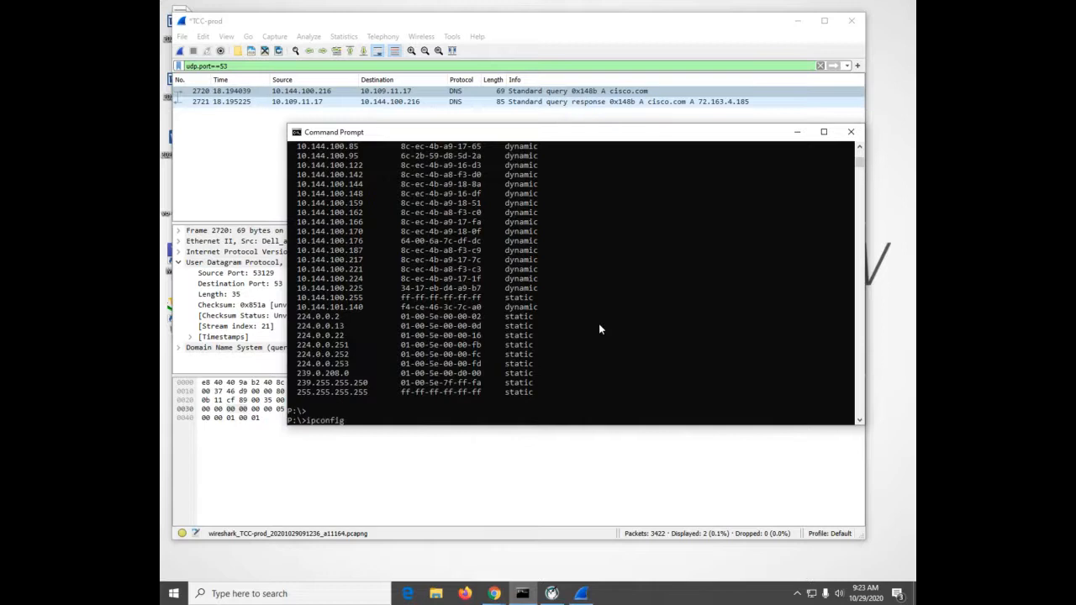
{"action": "key", "text": "Return"}
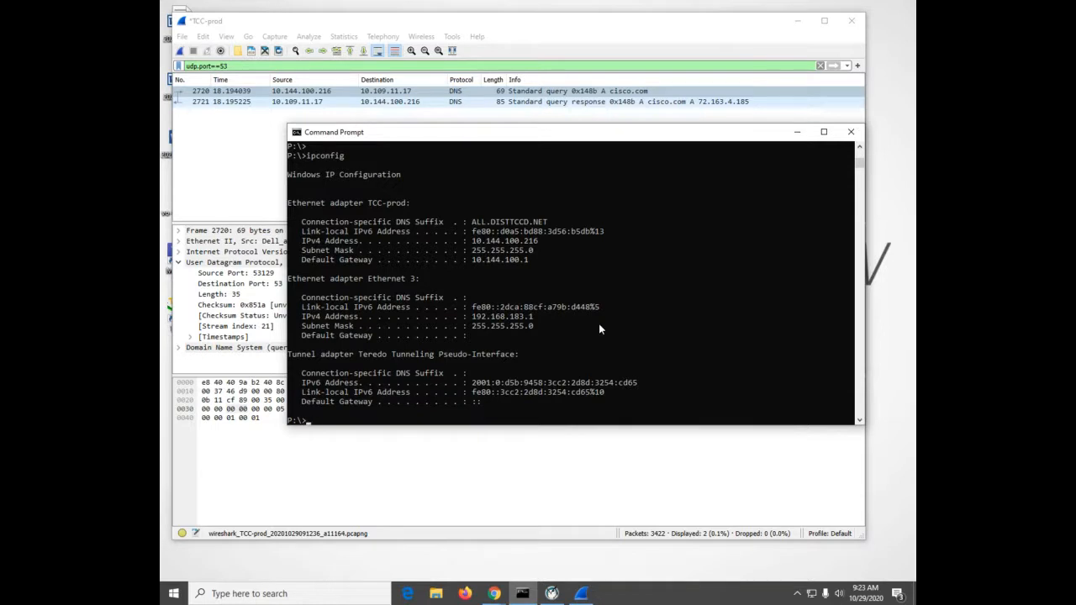
Run arp -a again and examine the internet and physical addresses under the 10.144.100.216 interface, including the default gateway
{"action": "key", "text": "Up"}
{"action": "key", "text": "Up"}
{"action": "key", "text": "Return"}
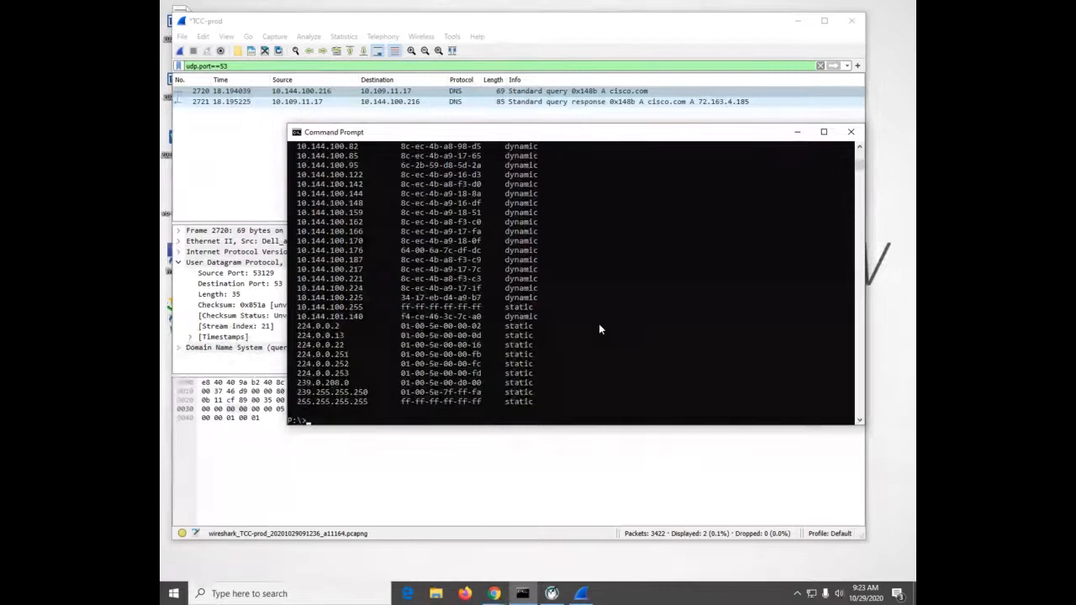
{"action": "scroll", "coordinate": [600, 329], "scroll_direction": "up", "scroll_amount": 1}
{"action": "scroll", "coordinate": [600, 329], "scroll_direction": "up", "scroll_amount": 2}
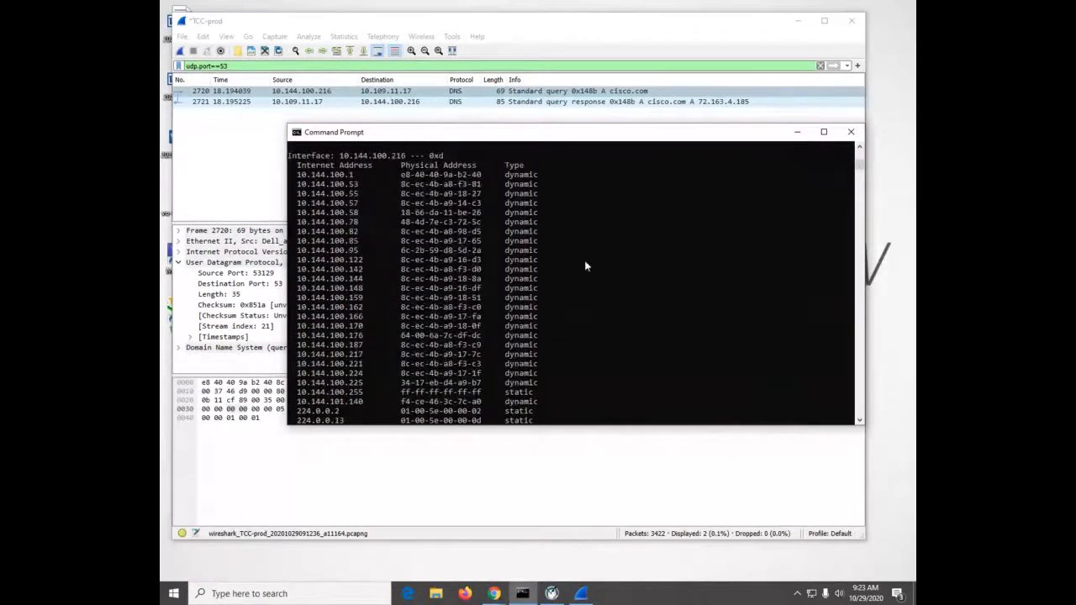
{"action": "scroll", "coordinate": [585, 266], "scroll_direction": "down", "scroll_amount": 3}
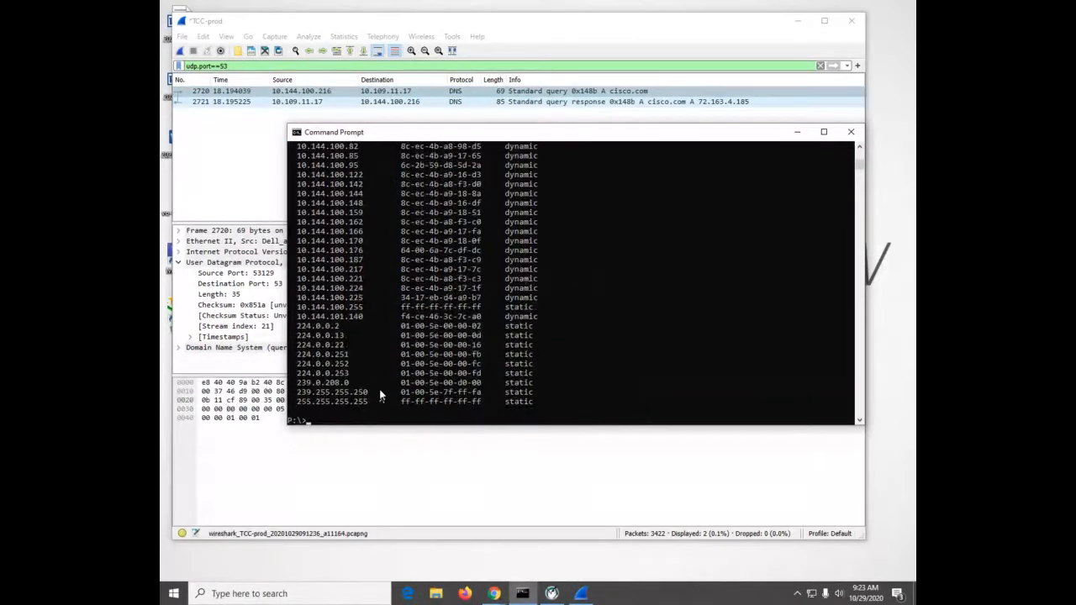
{"action": "scroll", "coordinate": [541, 381], "scroll_direction": "up", "scroll_amount": 5}
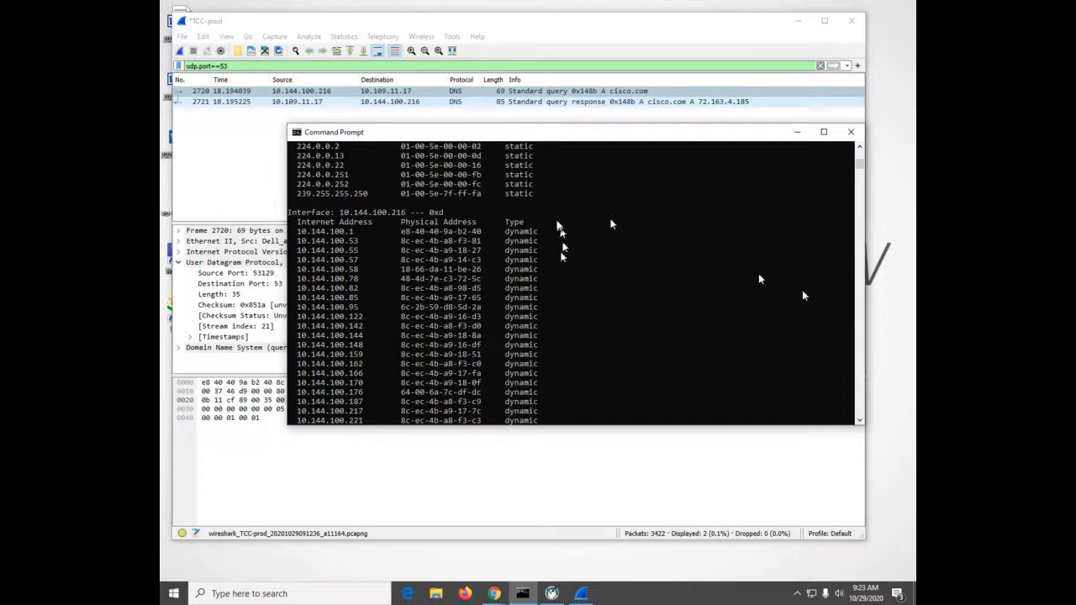
{"action": "key", "text": "alt+Tab"}
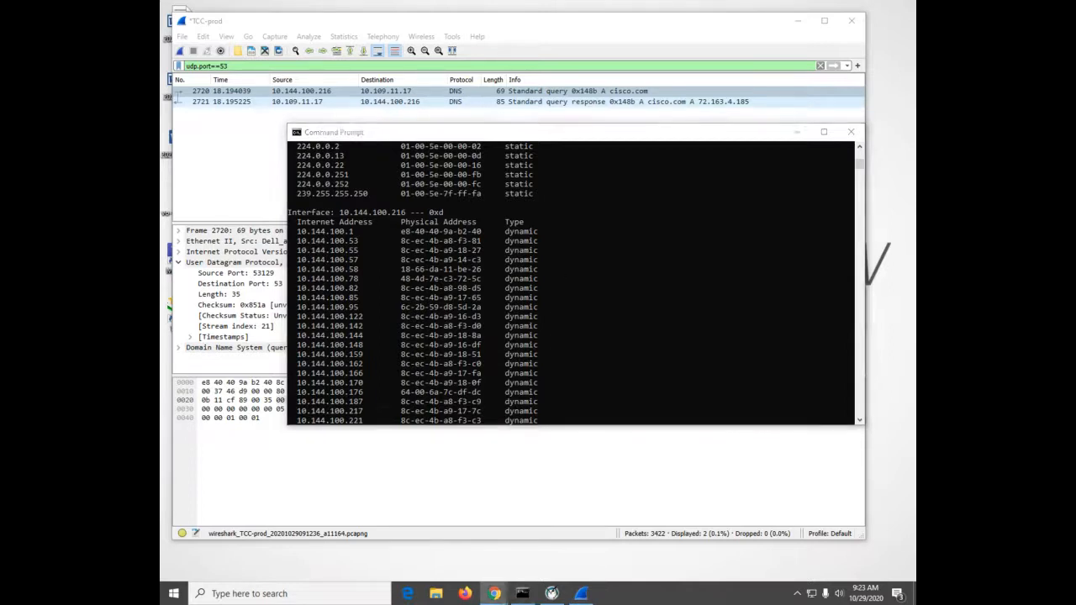